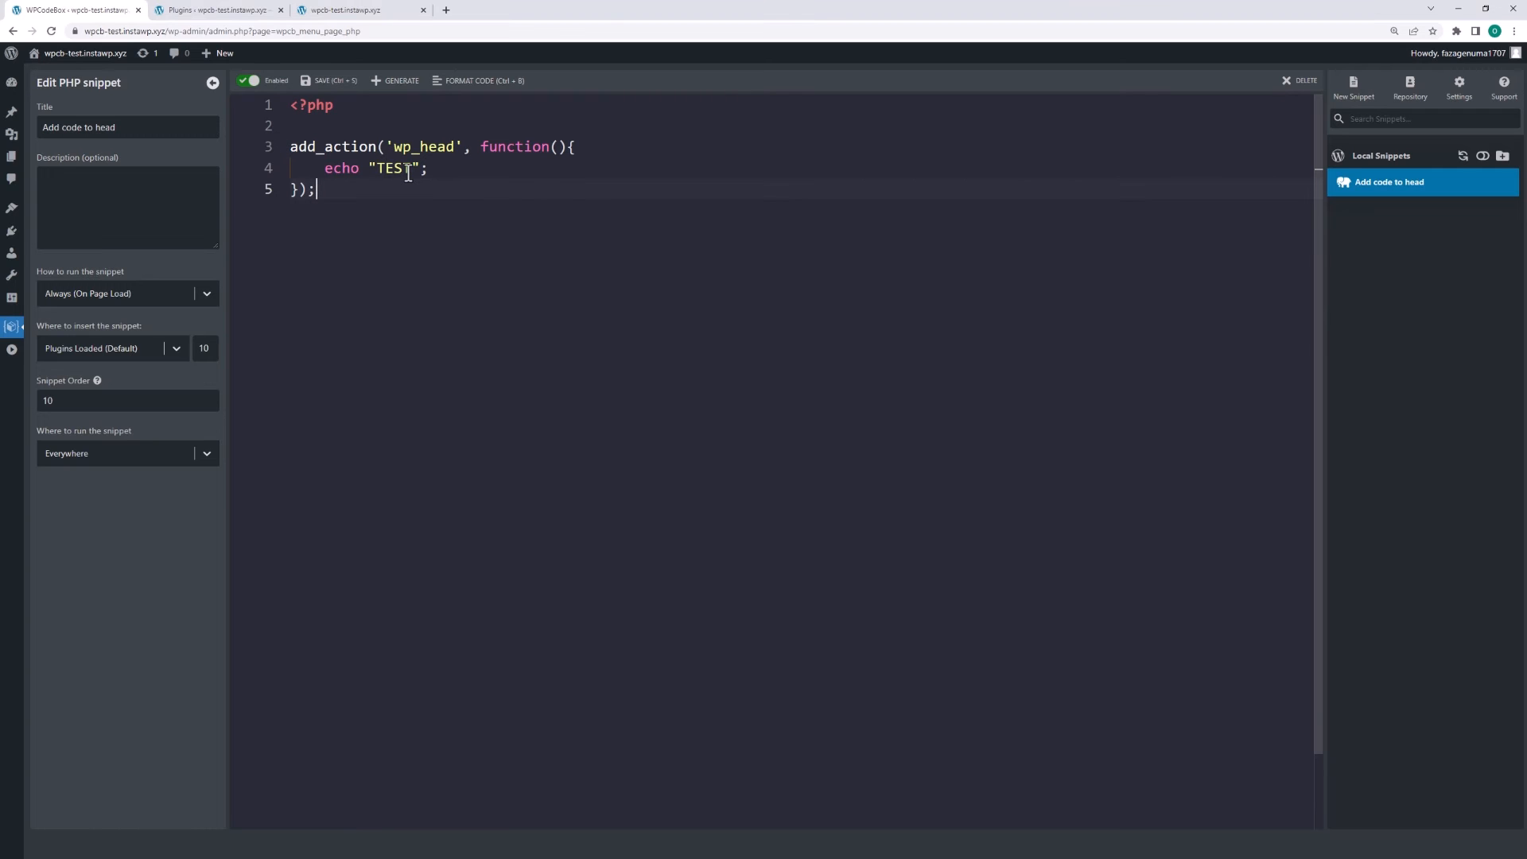
Reload the site's front page to check the output of the "Add code to head" snippet
{"action": "left_click", "coordinate": [177, 10]}
{"action": "left_click", "coordinate": [405, 11]}
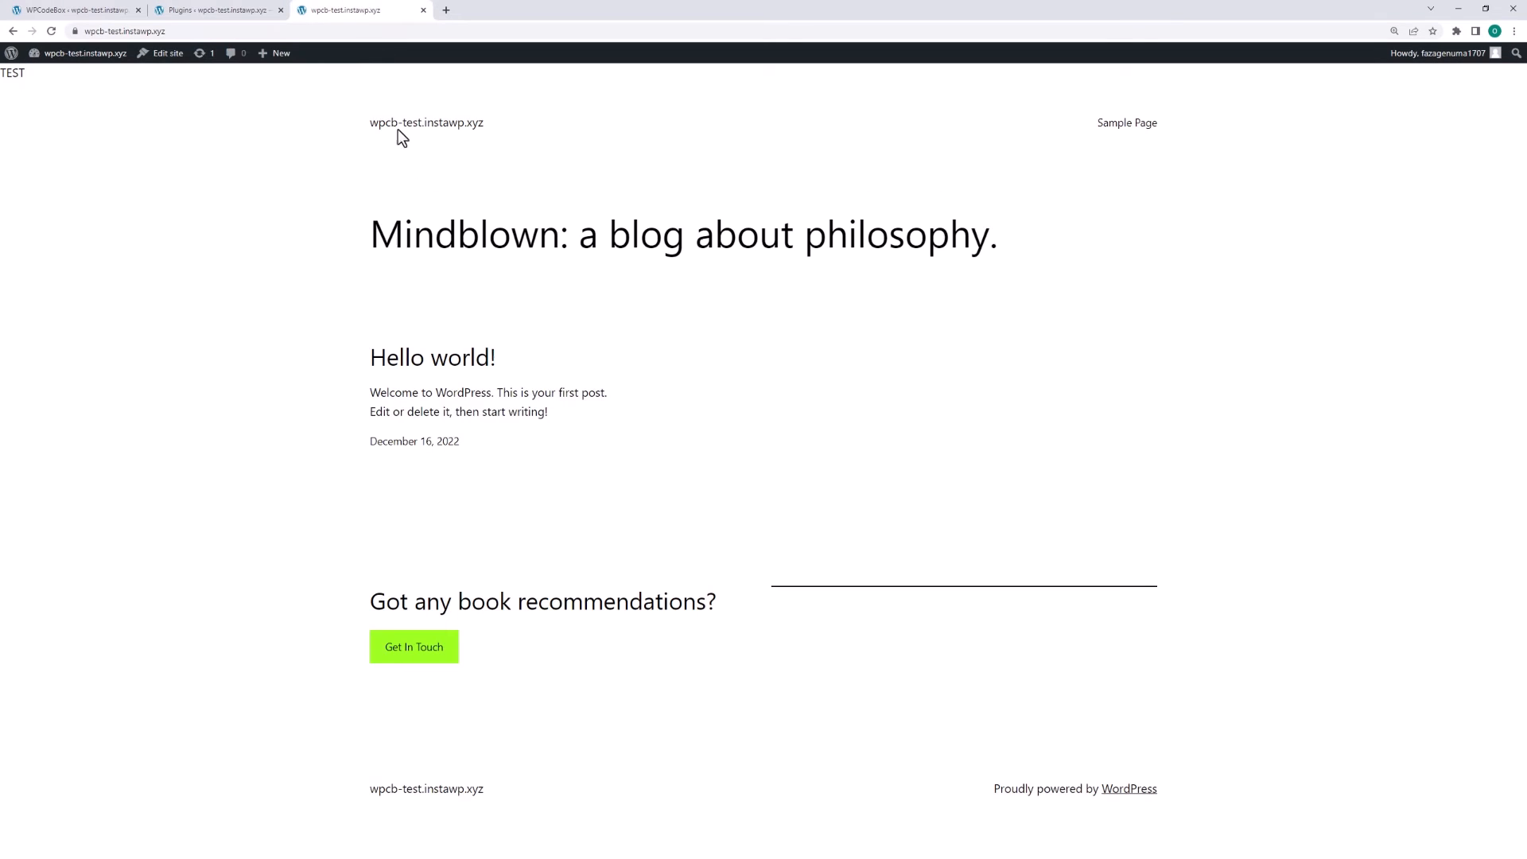
{"action": "key", "text": "F5"}
Enable the experimental Functionality Plugin in the WPCodeBox settings and save them
{"action": "left_click", "coordinate": [99, 11]}
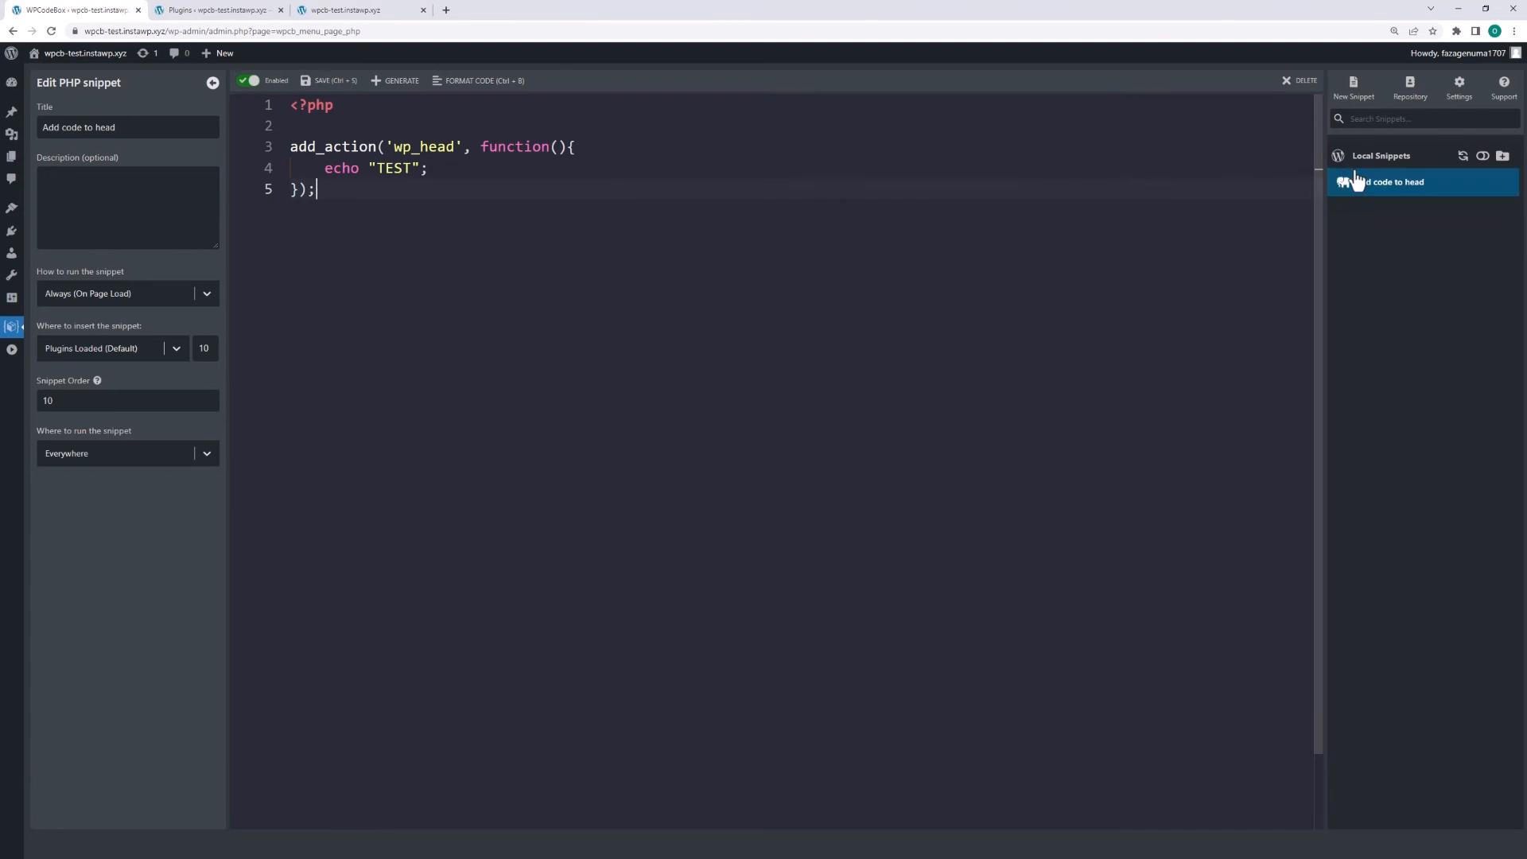
{"action": "left_click", "coordinate": [1458, 87]}
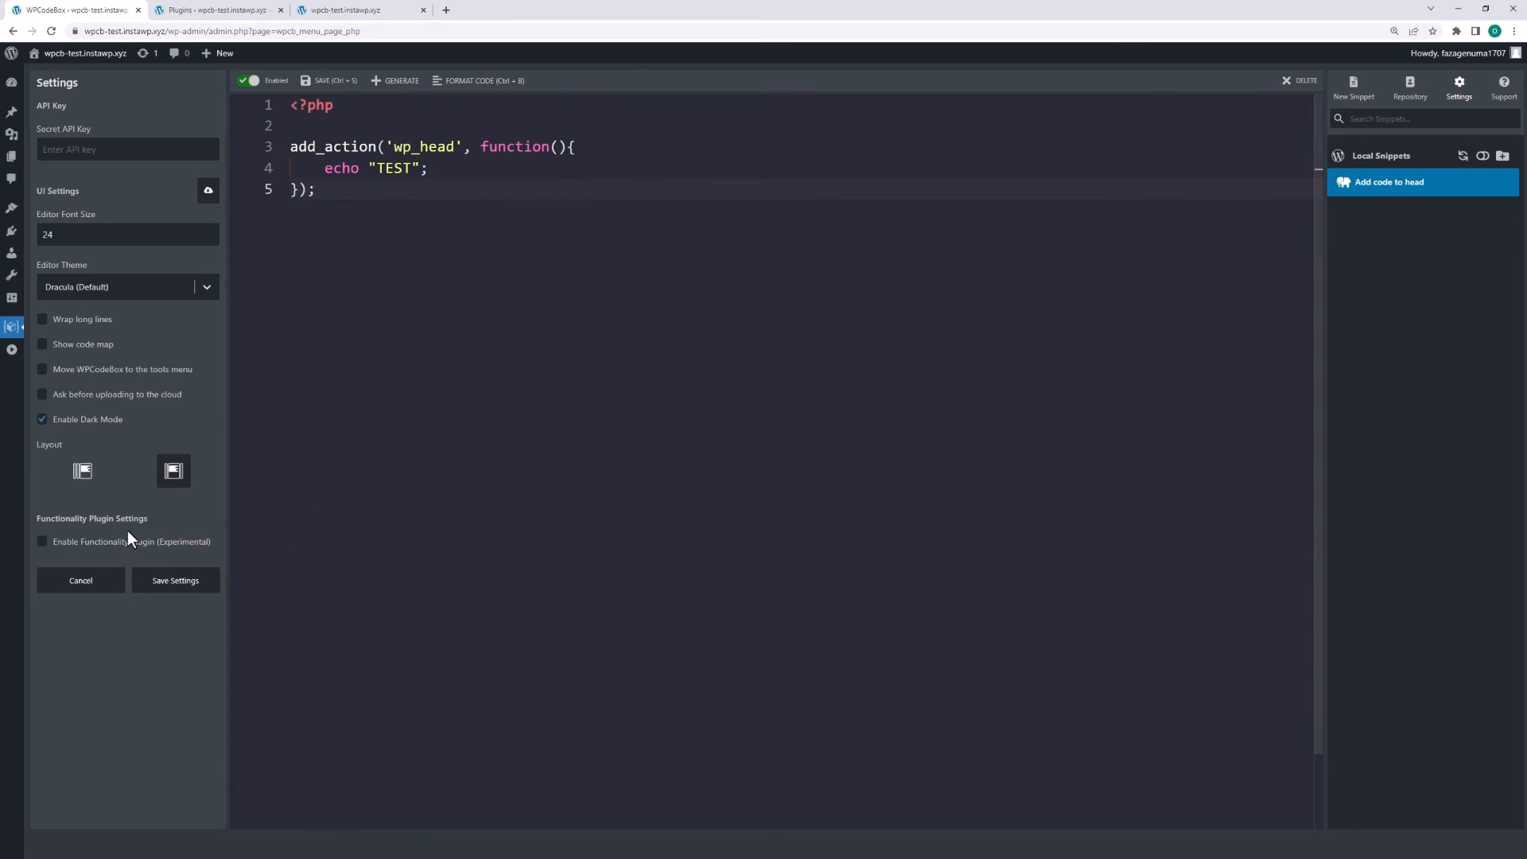
{"action": "left_click", "coordinate": [42, 542]}
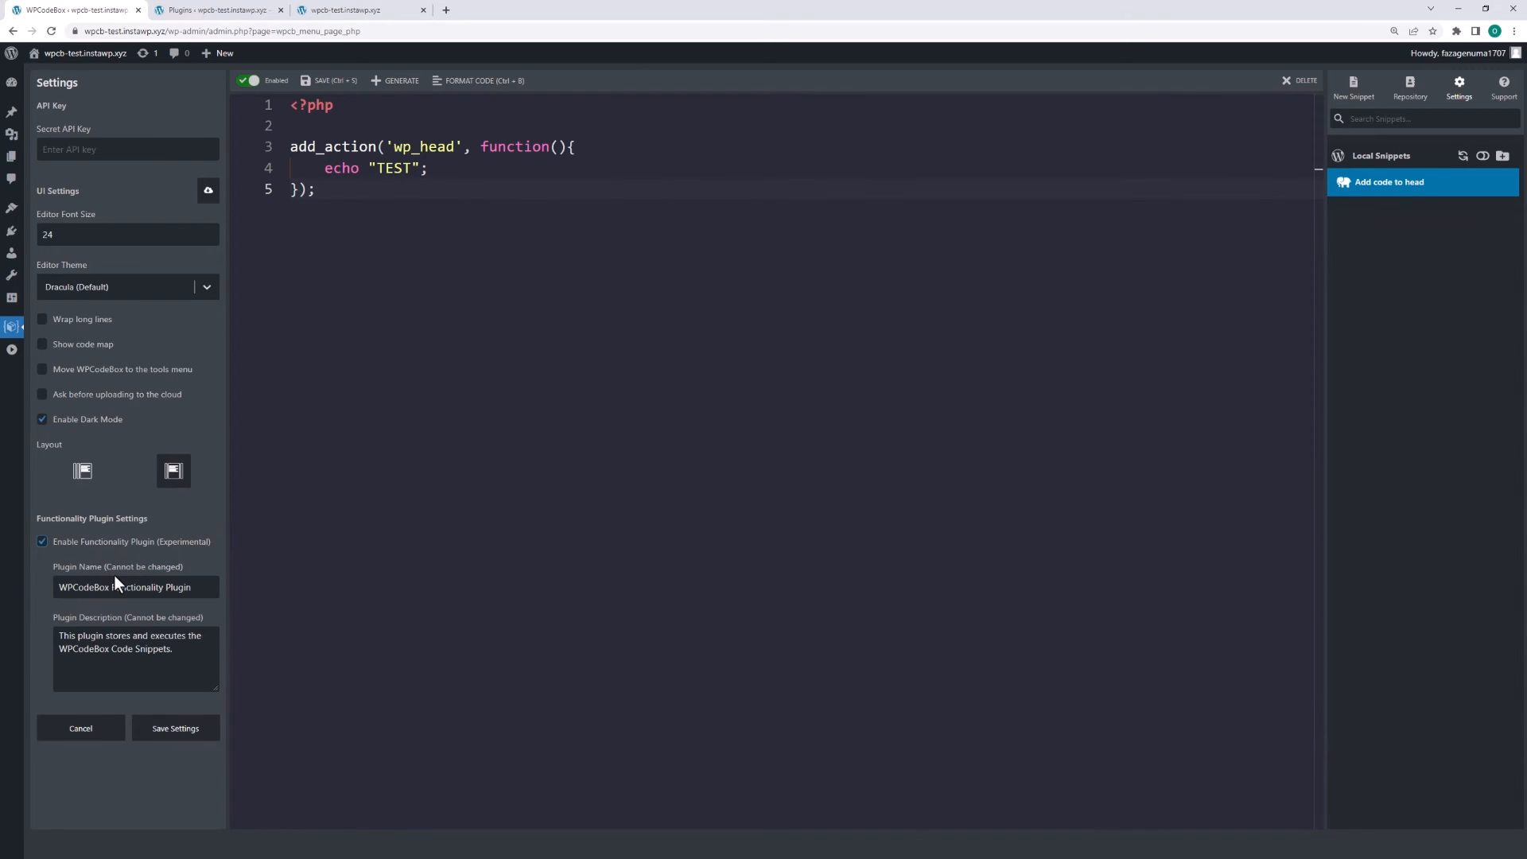
{"action": "left_click", "coordinate": [175, 730]}
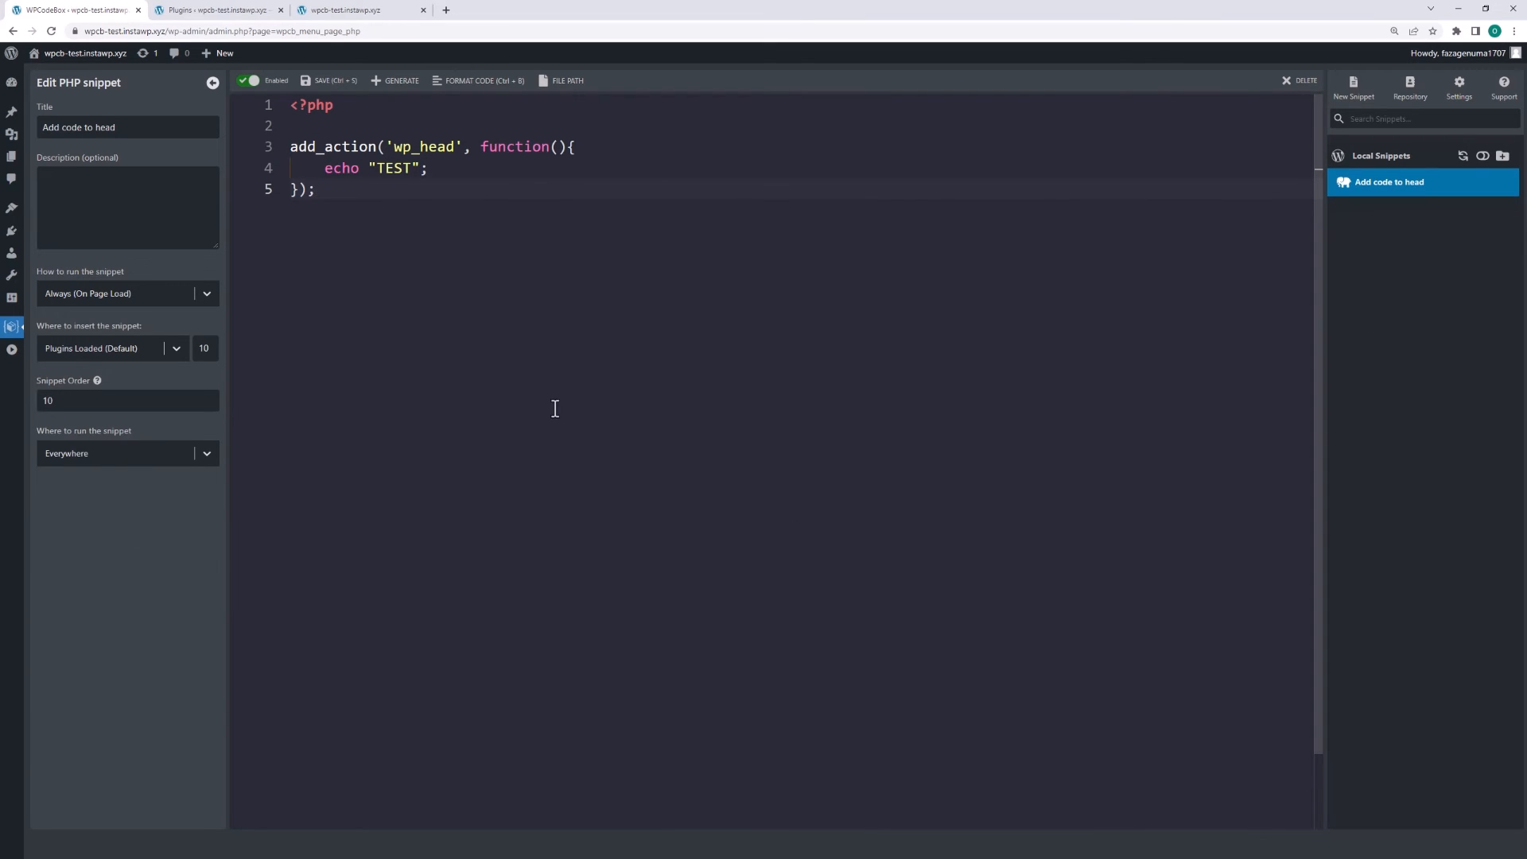
Refresh the installed plugins list to check for the functionality plugin, and view the site's front page
{"action": "left_click", "coordinate": [222, 10]}
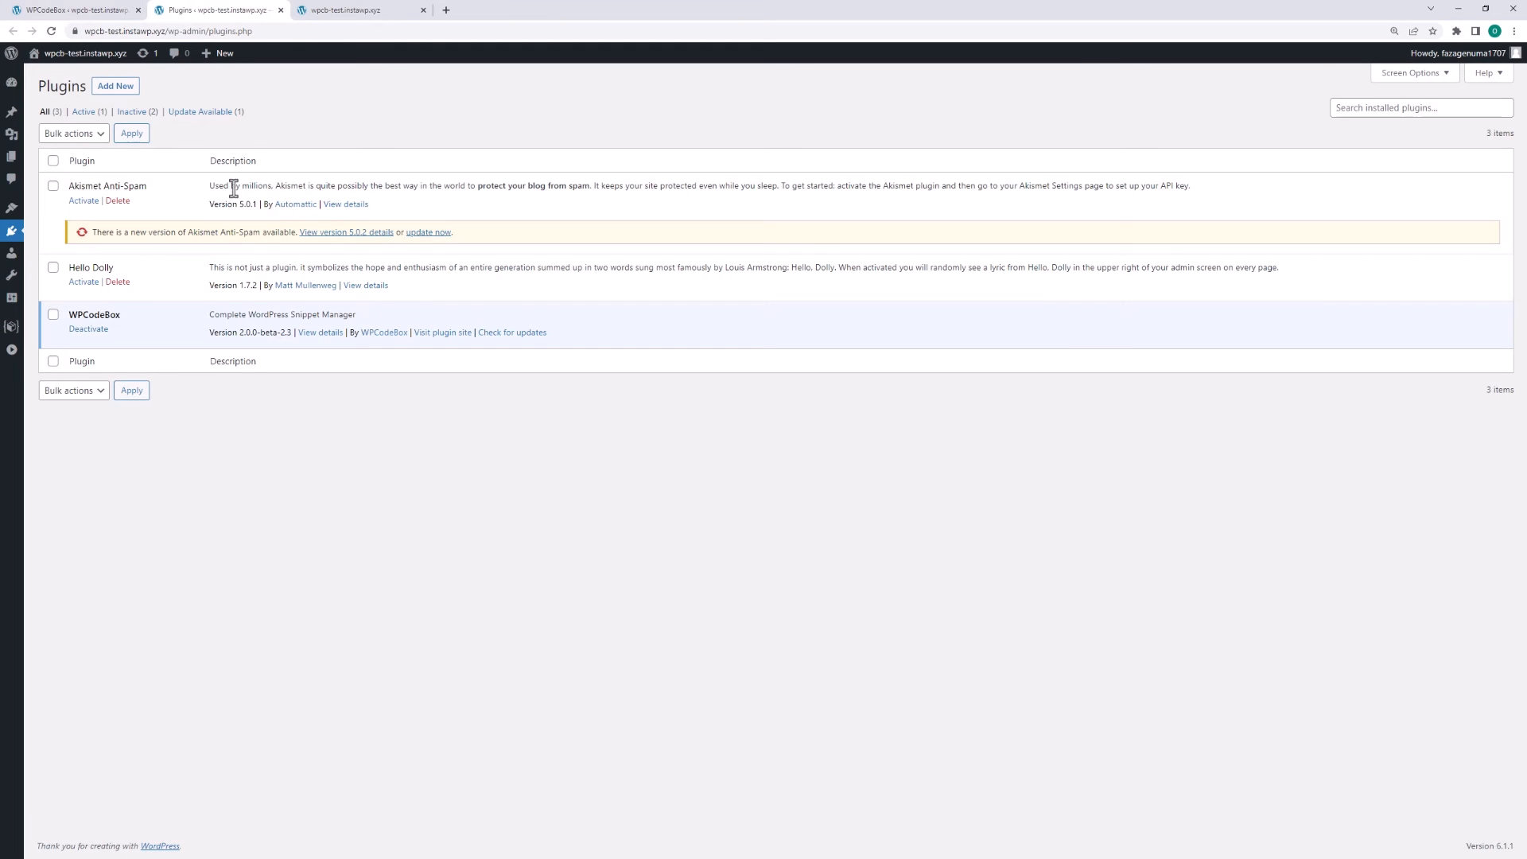
{"action": "key", "text": "F5"}
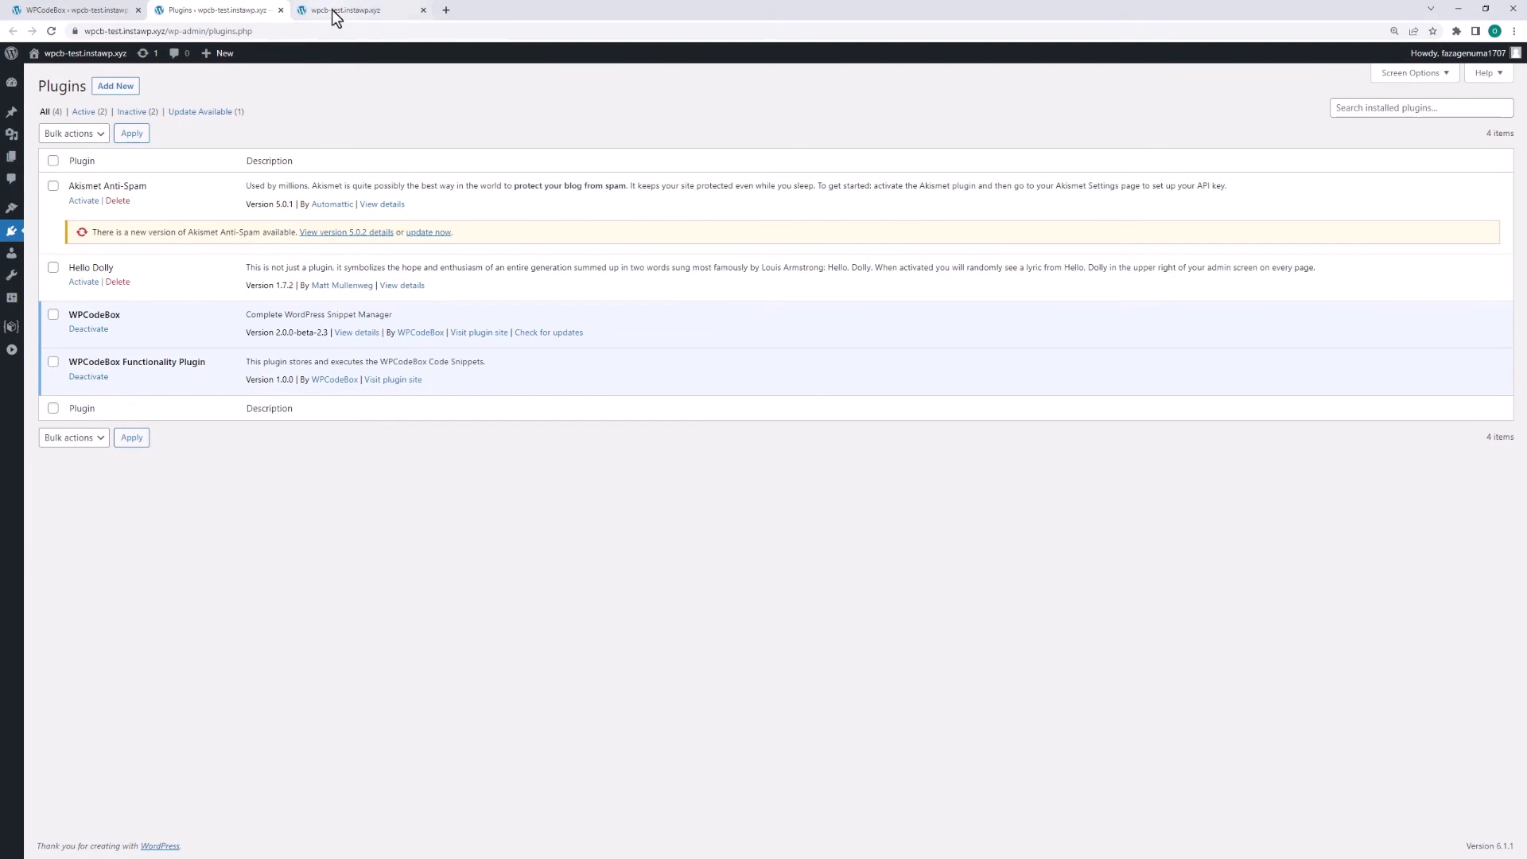
{"action": "left_click", "coordinate": [332, 9]}
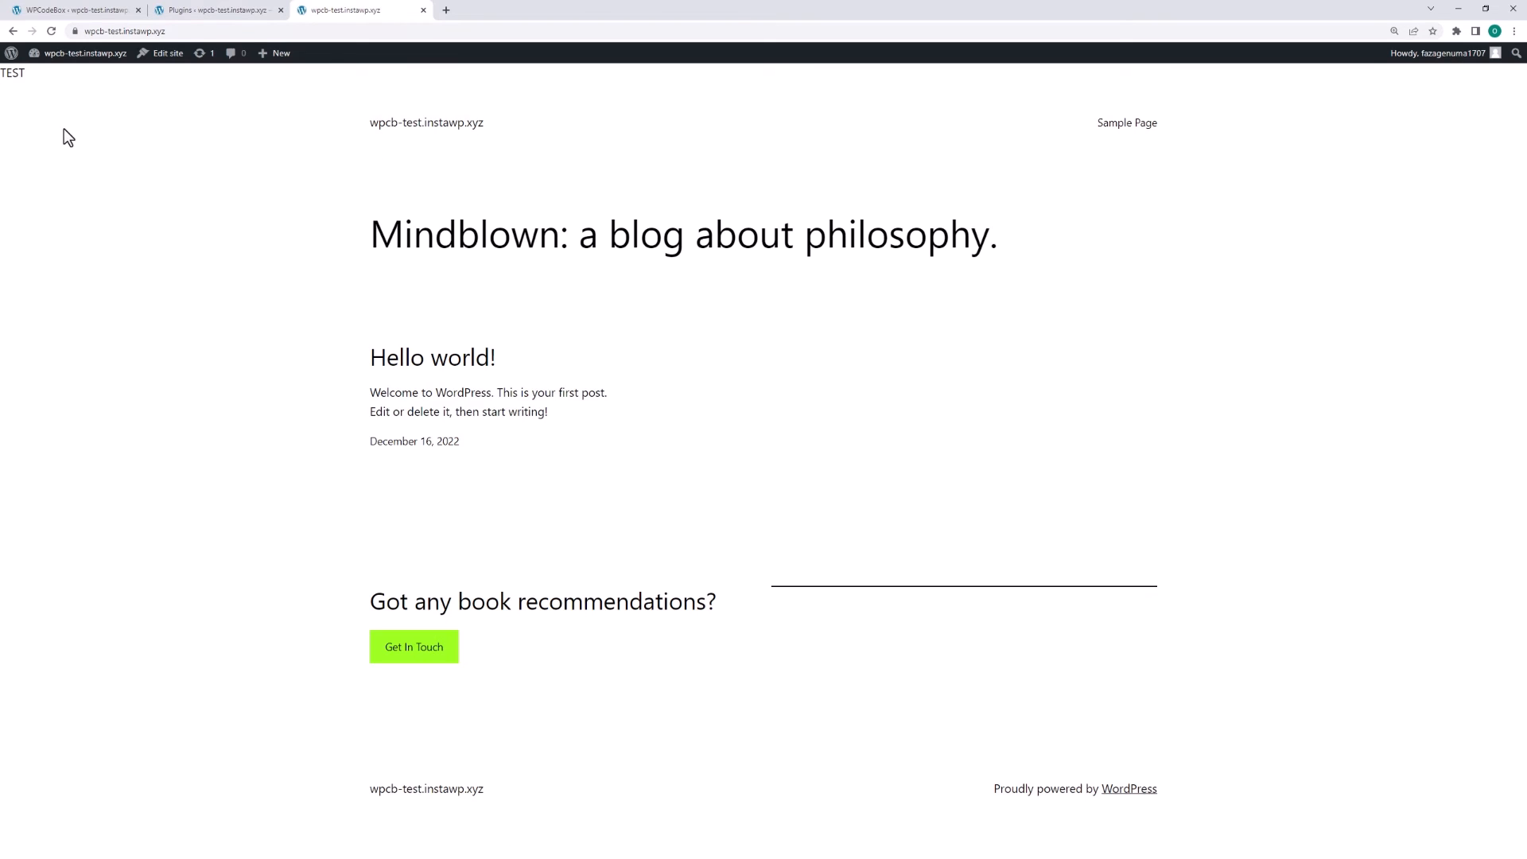
Deactivate the WPCodeBox plugin and check whether the snippet still outputs on the front page
{"action": "left_click", "coordinate": [199, 10]}
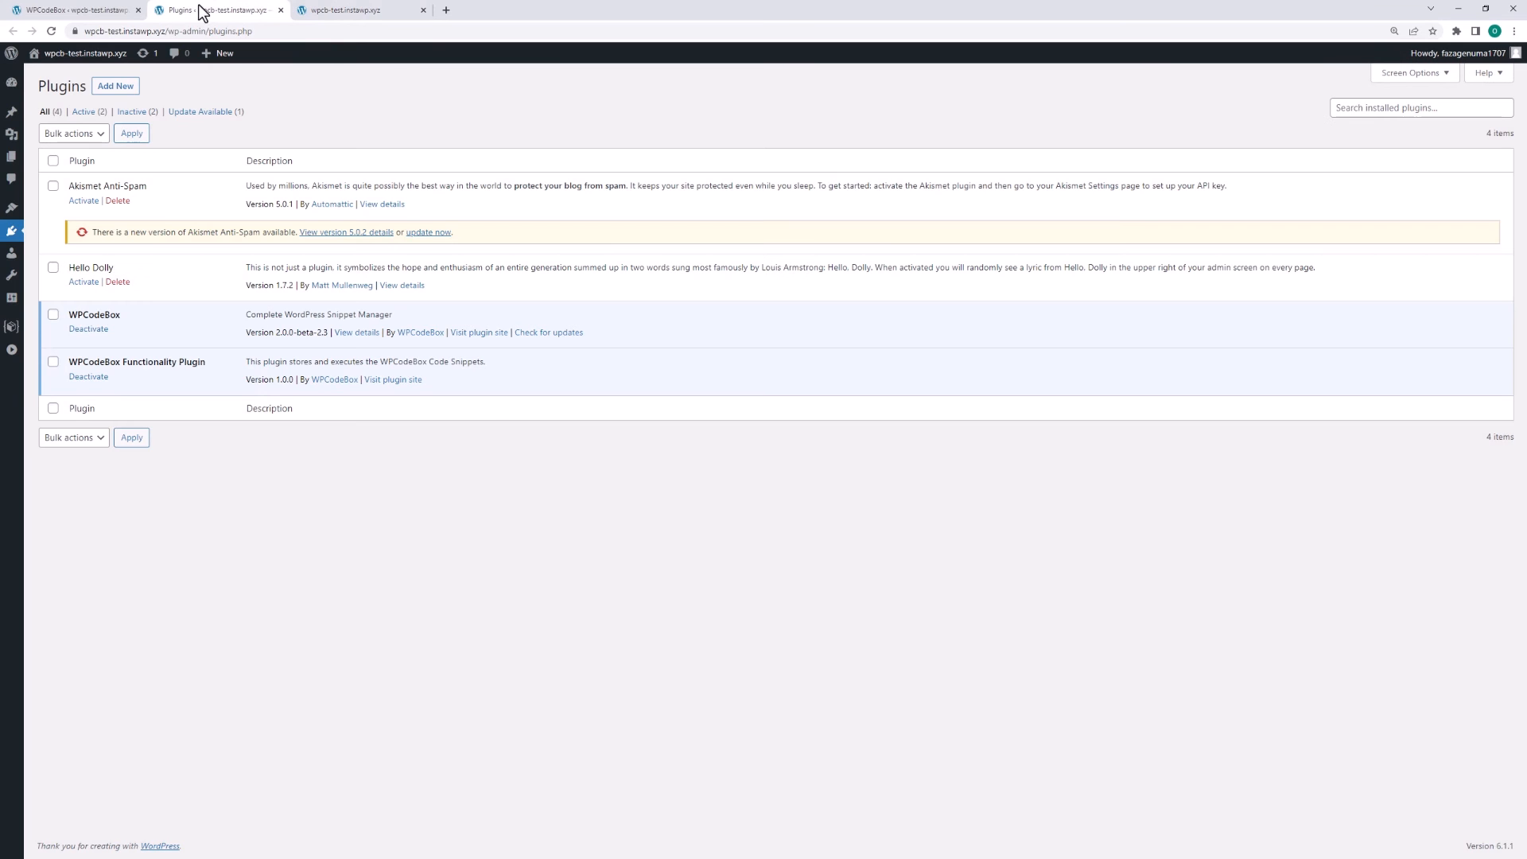
{"action": "left_click", "coordinate": [83, 330]}
{"action": "left_click", "coordinate": [345, 10]}
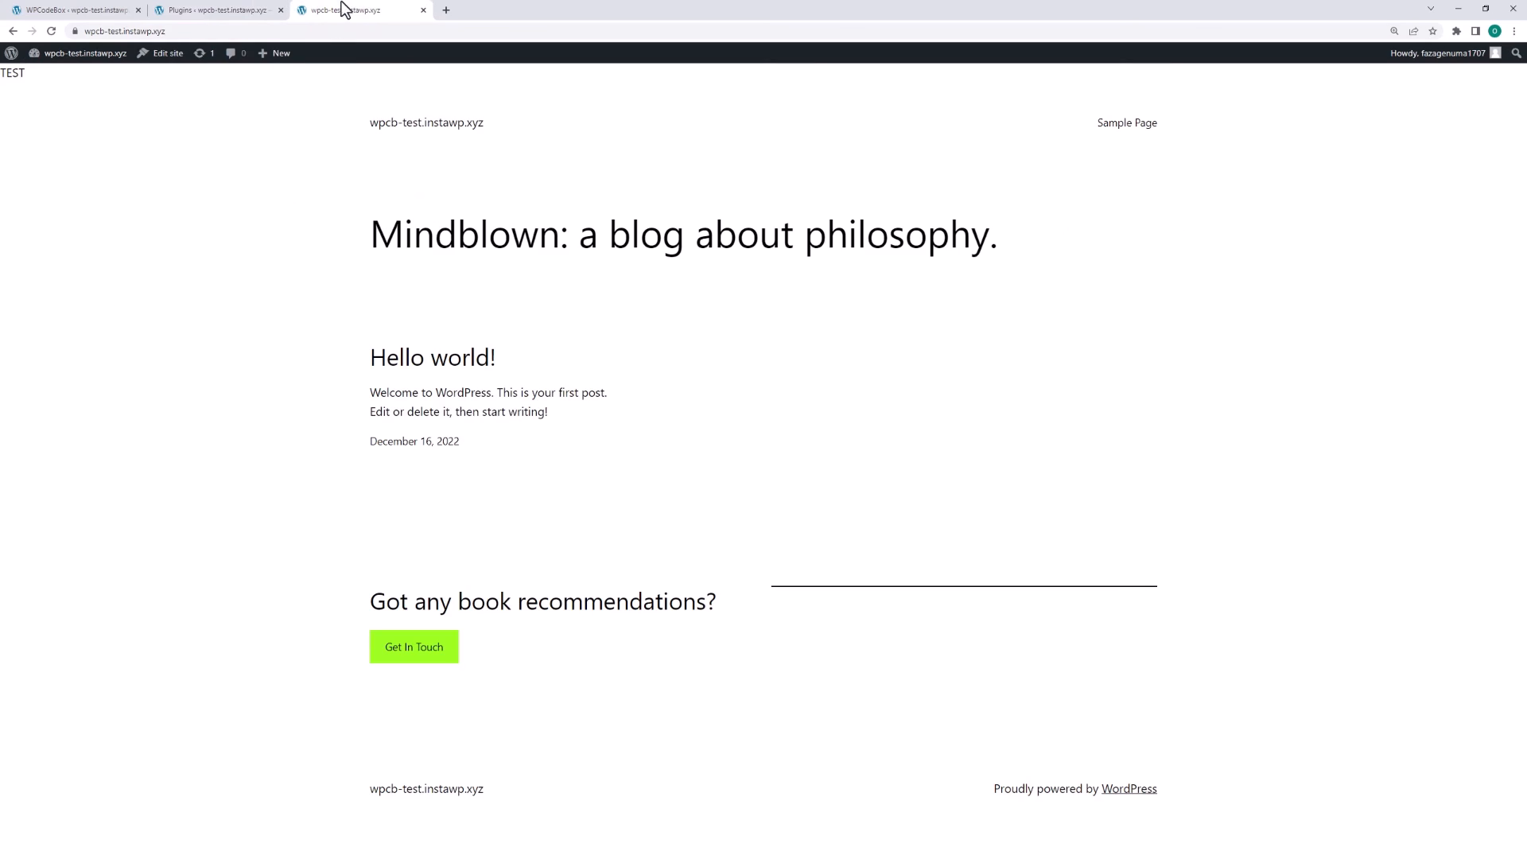
Reactivate the WPCodeBox plugin in the installed plugins list
{"action": "left_click", "coordinate": [231, 9]}
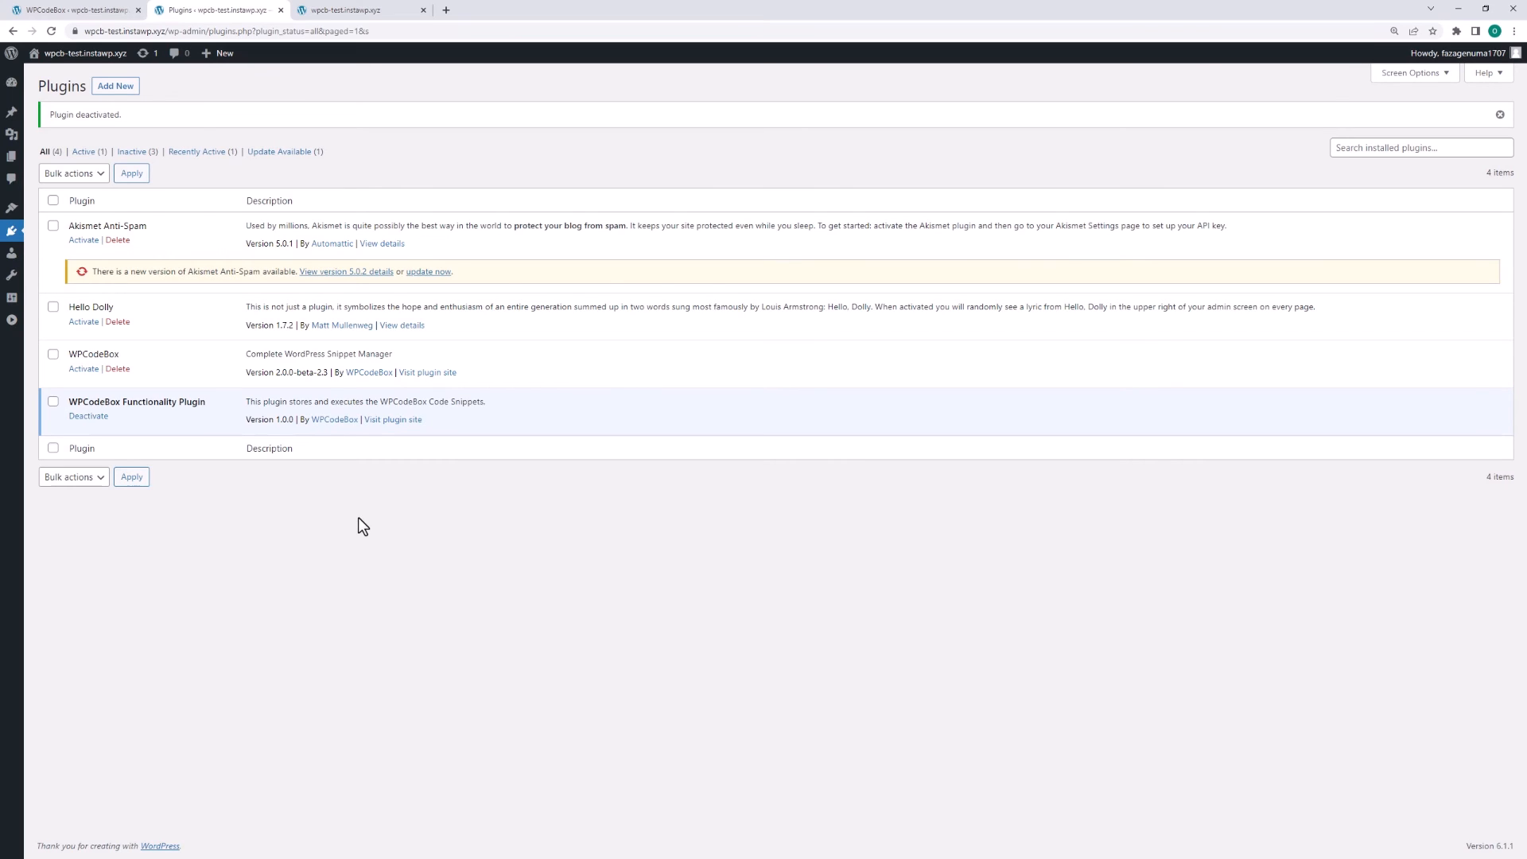
{"action": "left_click", "coordinate": [84, 369]}
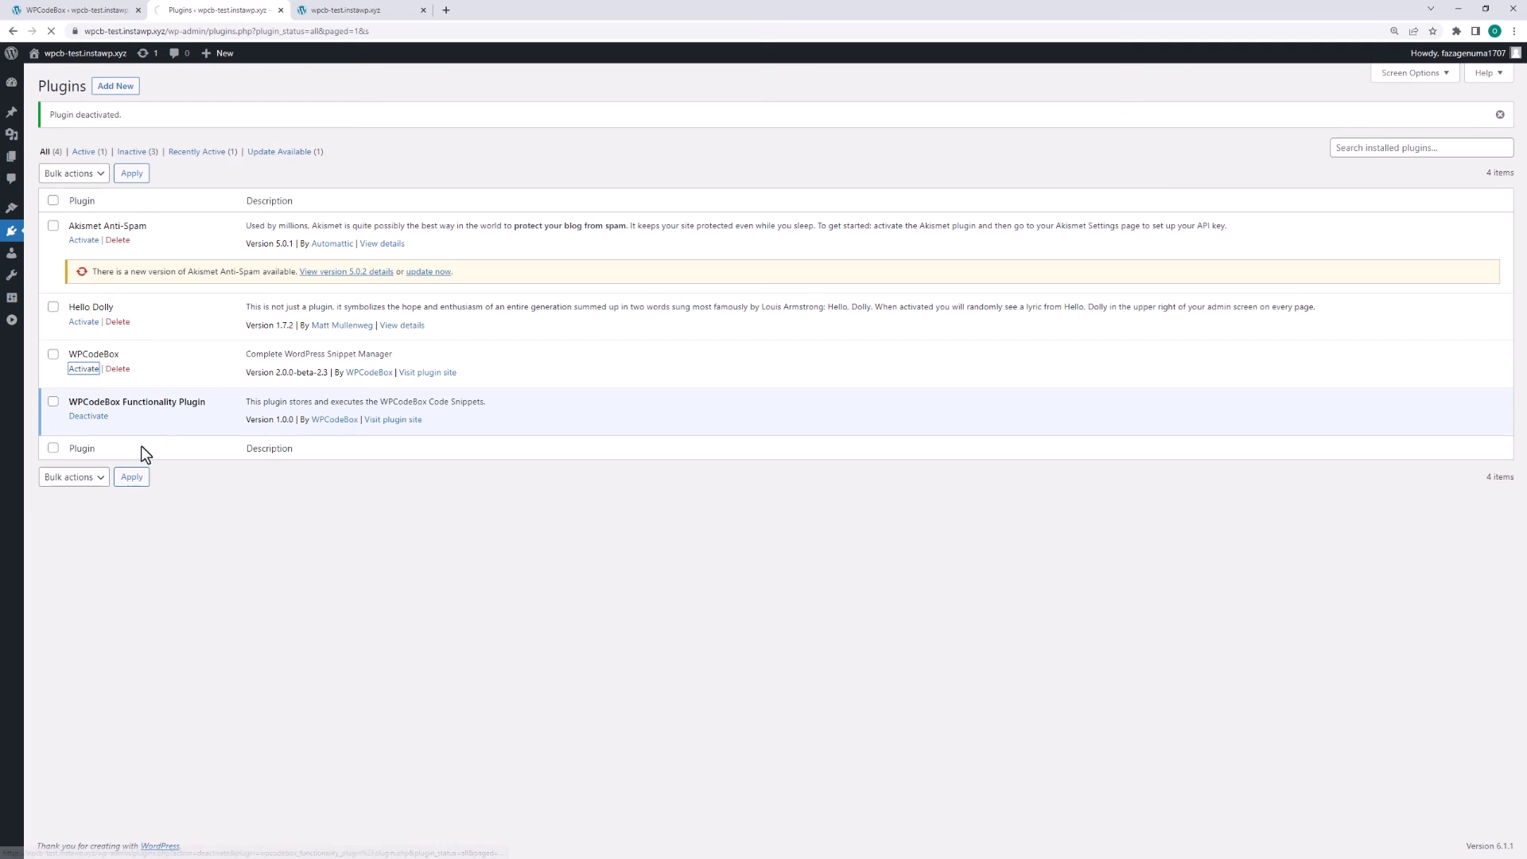
Return to the "Add code to head" snippet and request its file path
{"action": "left_click", "coordinate": [89, 11]}
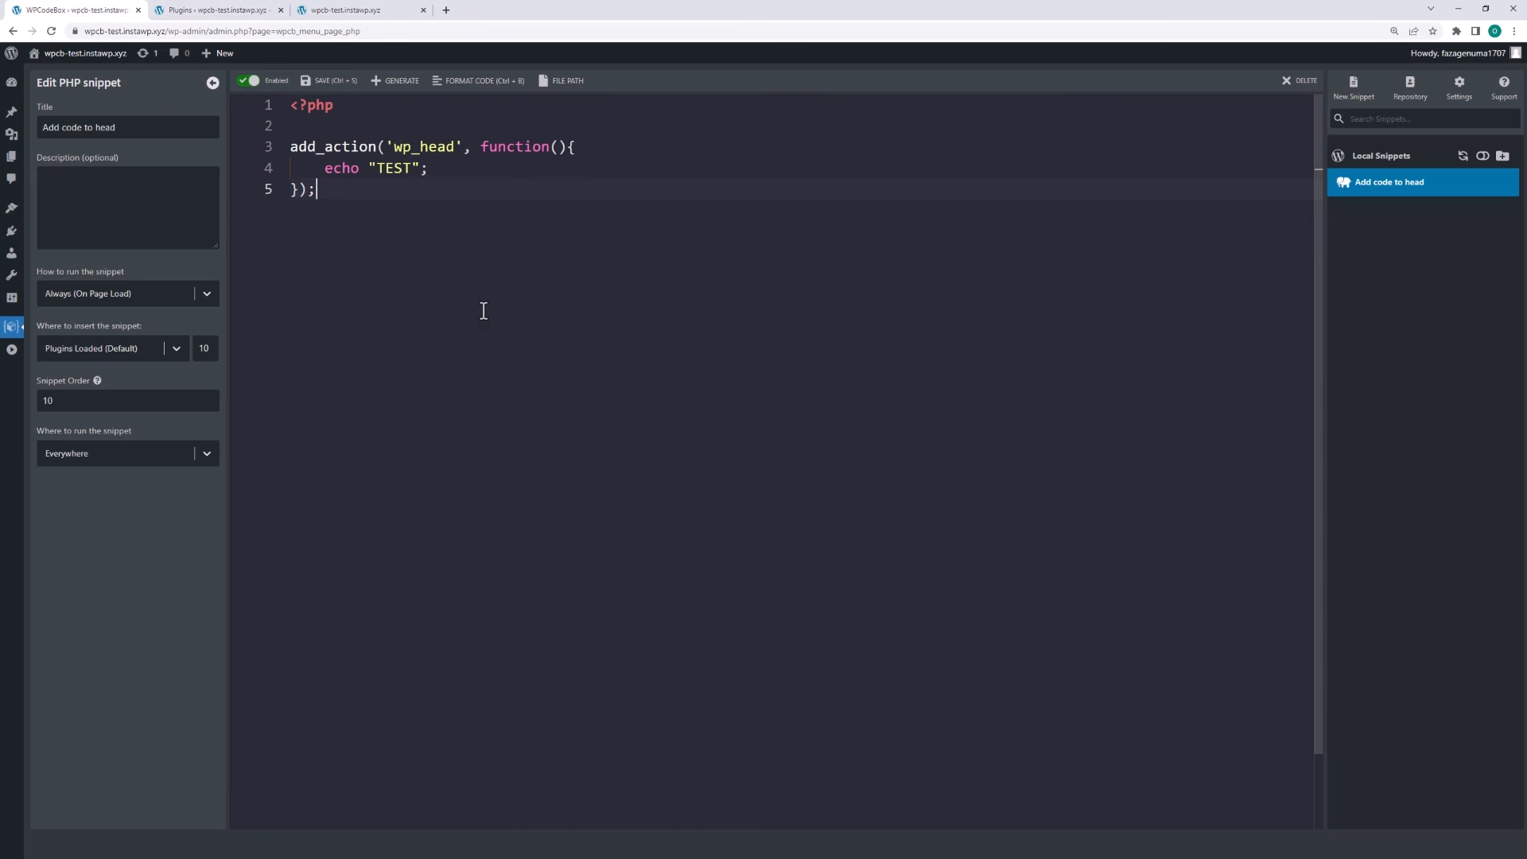
{"action": "left_click", "coordinate": [562, 83]}
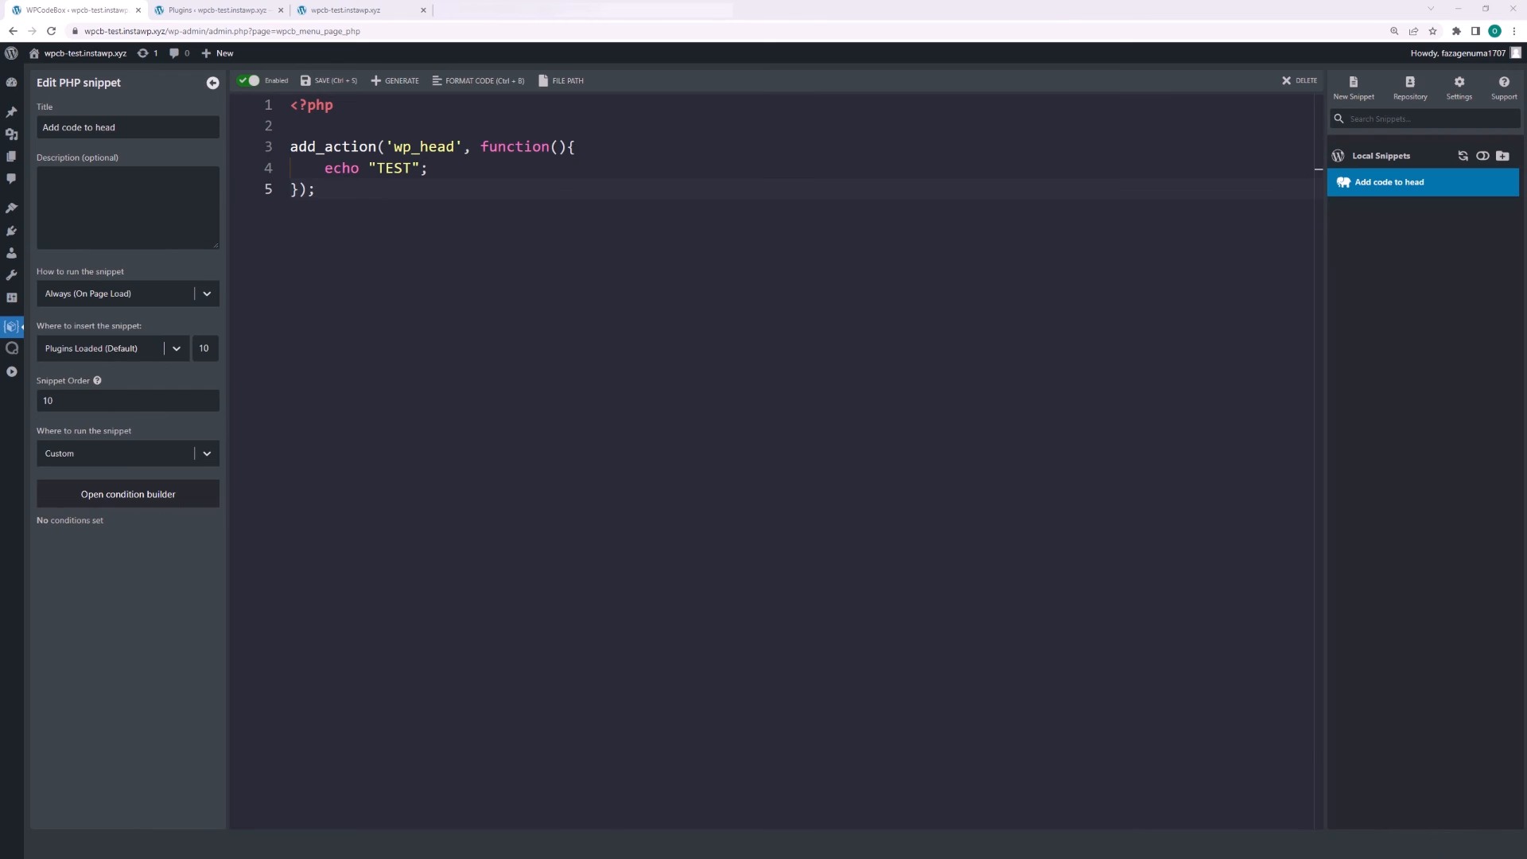
Add a condition in the snippet's condition builder with User Logged-in Status set to Is Not Logged-In
{"action": "left_click", "coordinate": [157, 499]}
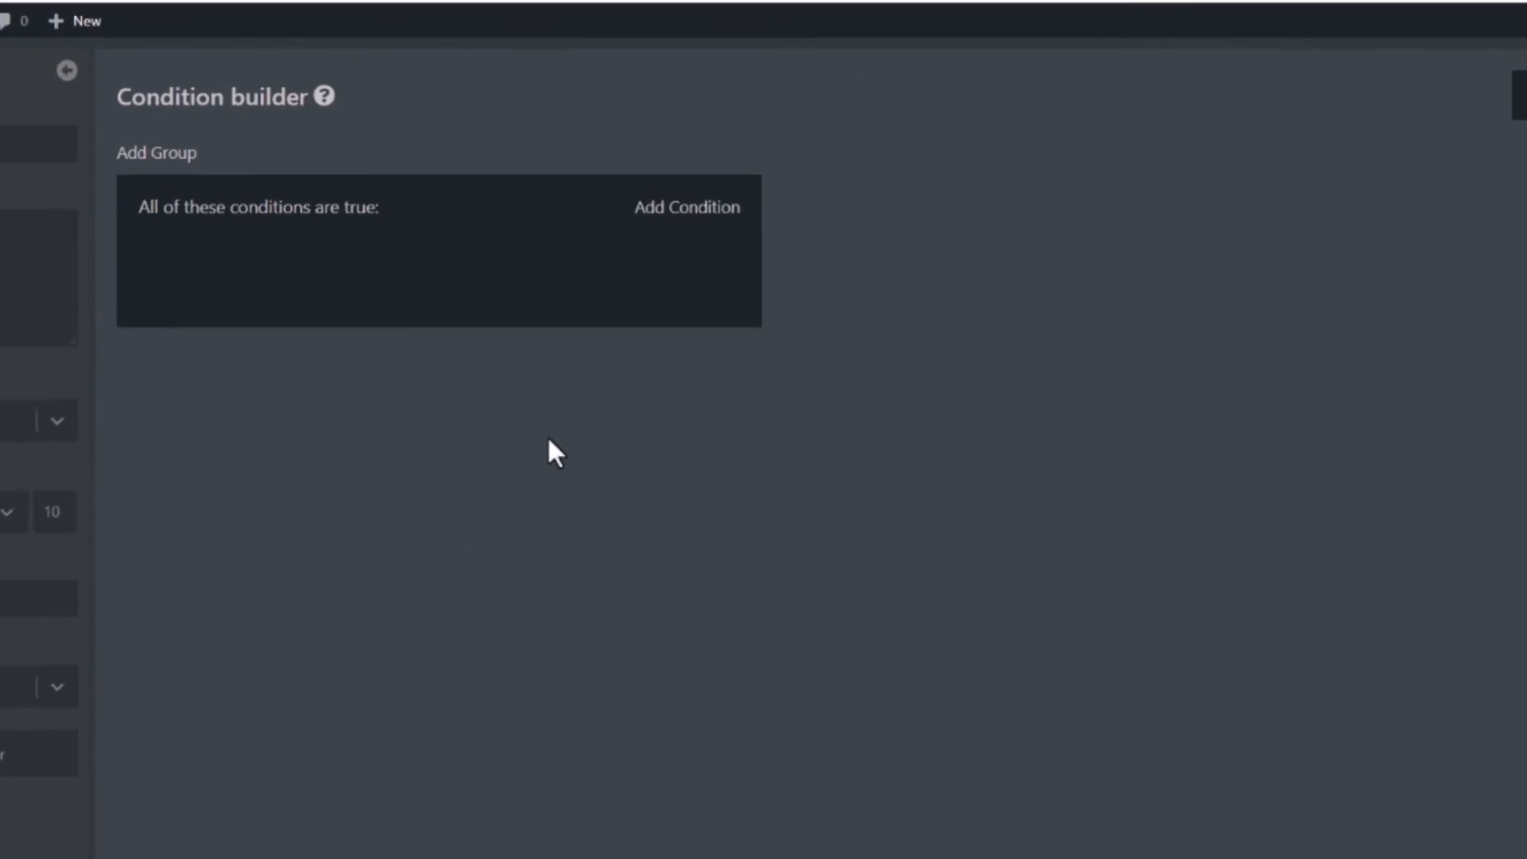
{"action": "left_click", "coordinate": [713, 208]}
{"action": "left_click", "coordinate": [287, 265]}
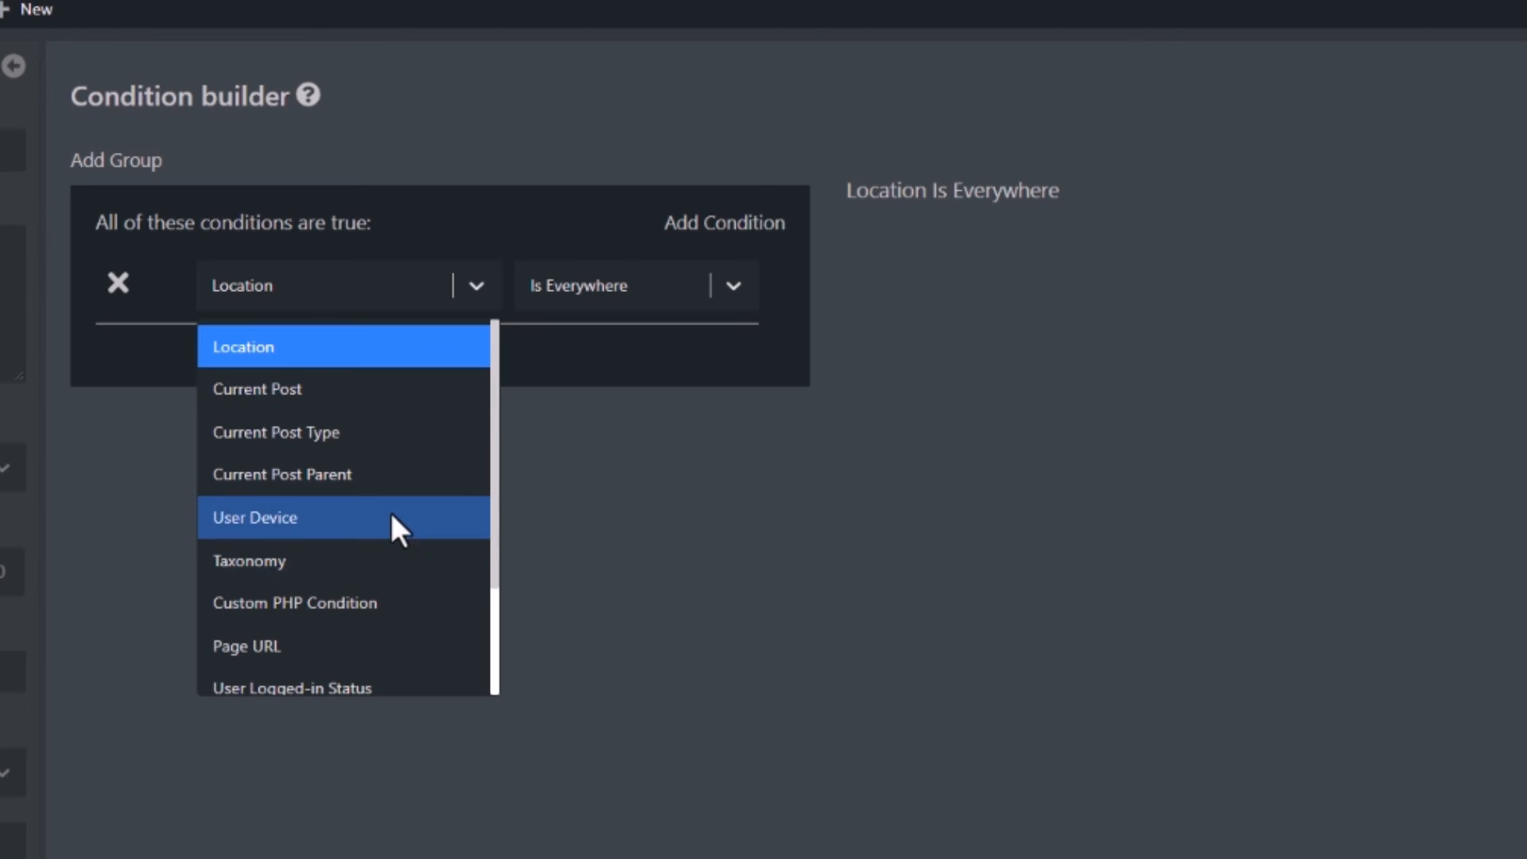
{"action": "scroll", "coordinate": [391, 519], "scroll_direction": "down", "scroll_amount": 2}
{"action": "left_click", "coordinate": [390, 539]}
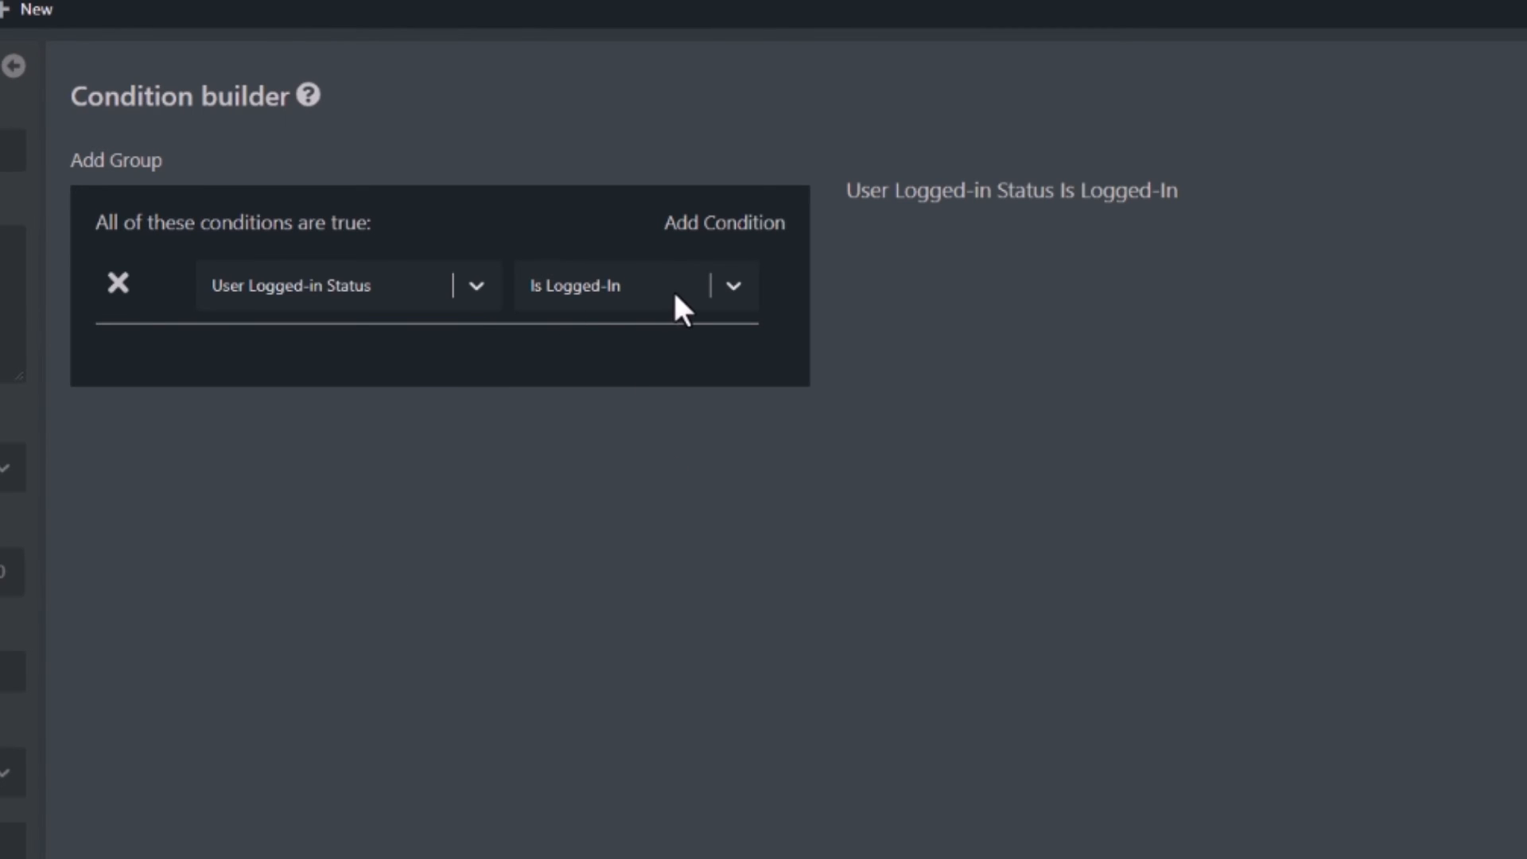
{"action": "left_click", "coordinate": [733, 286]}
{"action": "left_click", "coordinate": [661, 394]}
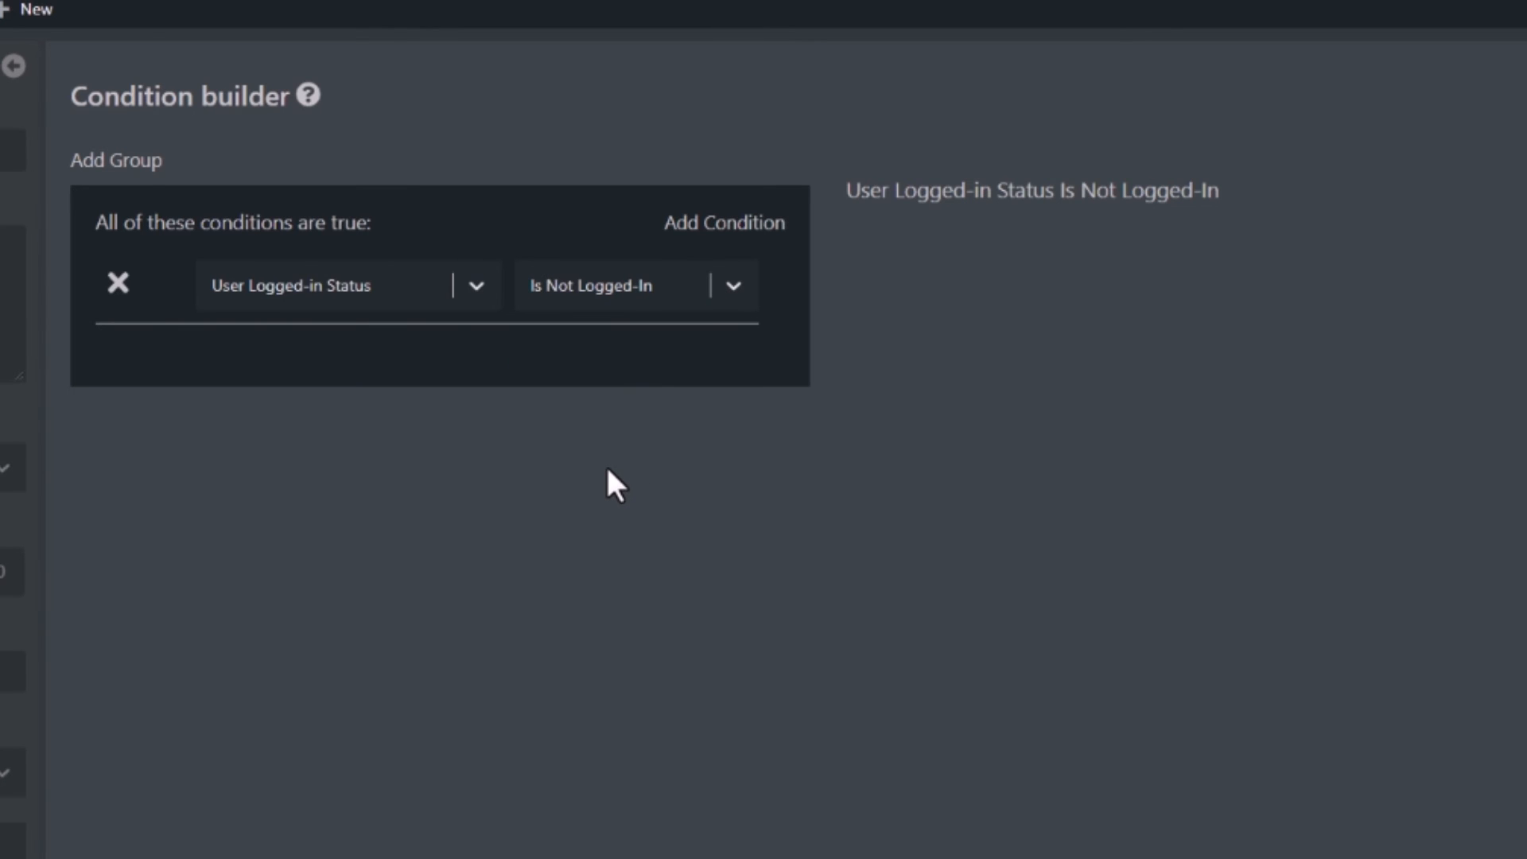
Change the condition's type to User Device and pick its device option
{"action": "left_click", "coordinate": [482, 295]}
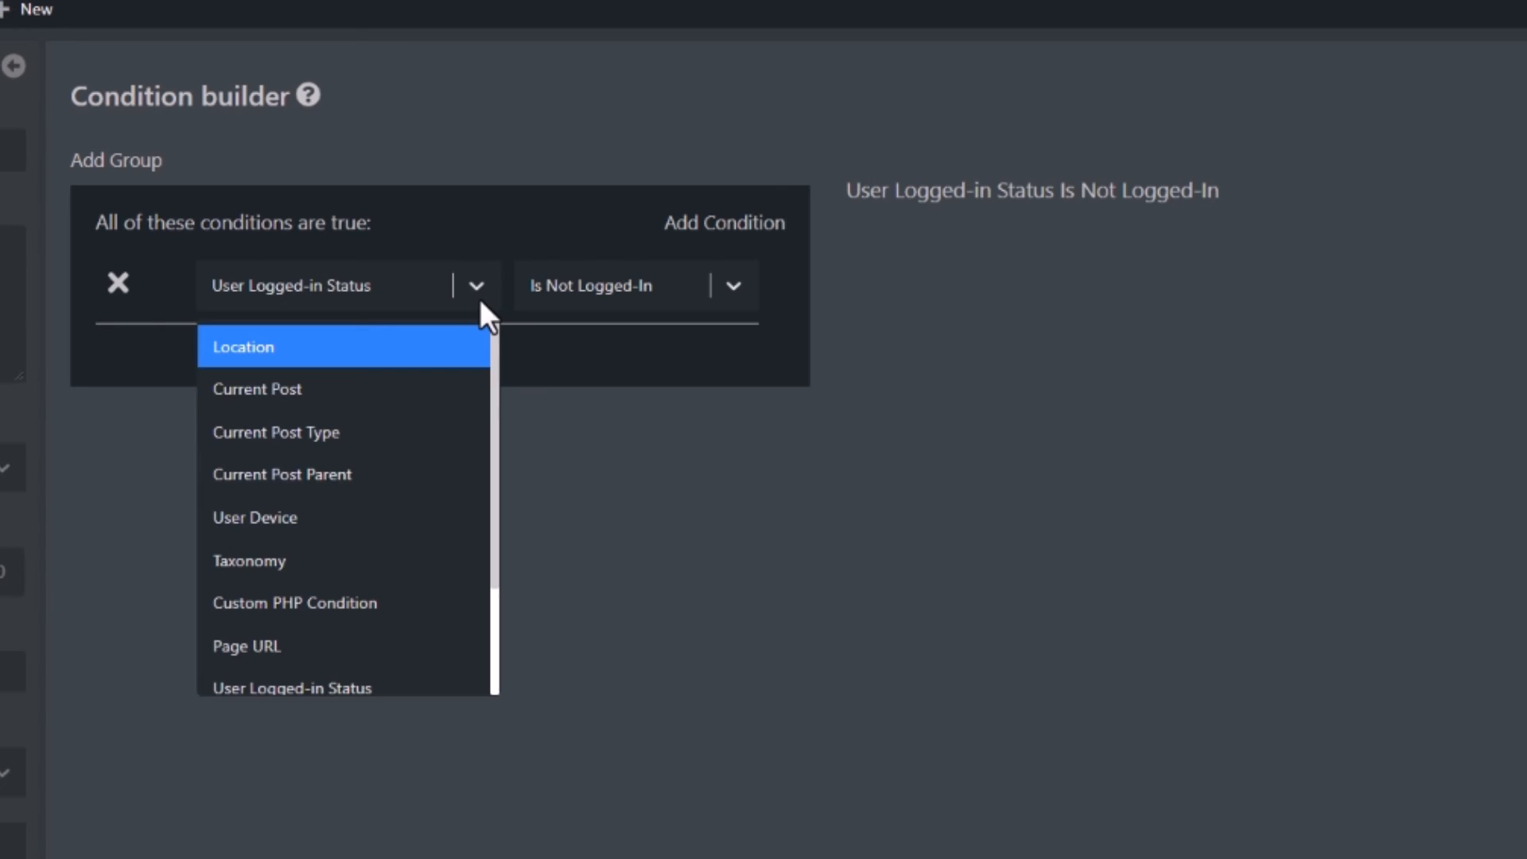
{"action": "left_click", "coordinate": [383, 521]}
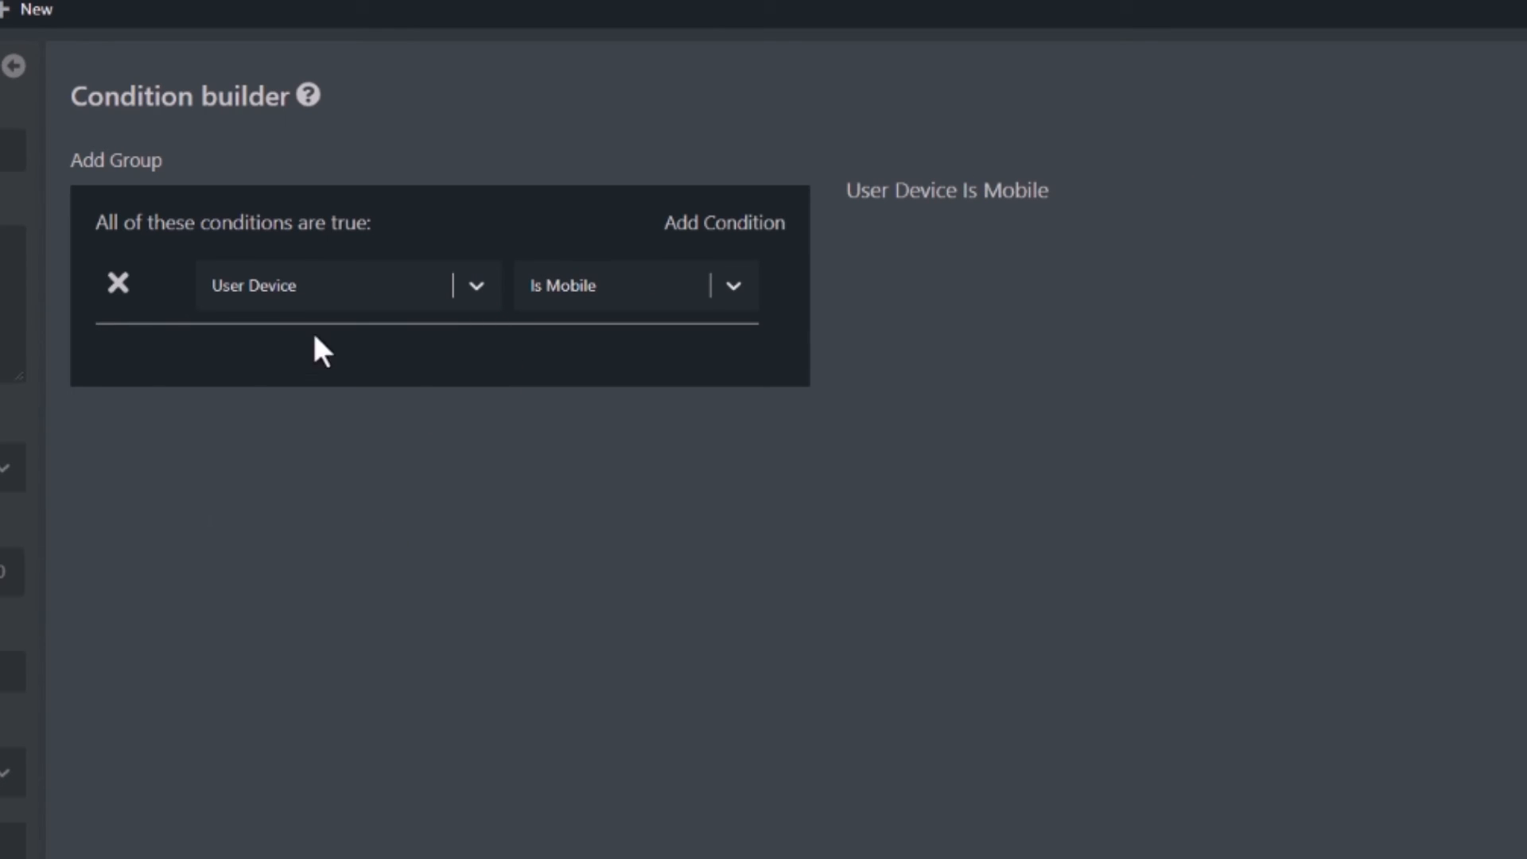
{"action": "left_click", "coordinate": [731, 290]}
{"action": "left_click", "coordinate": [638, 383]}
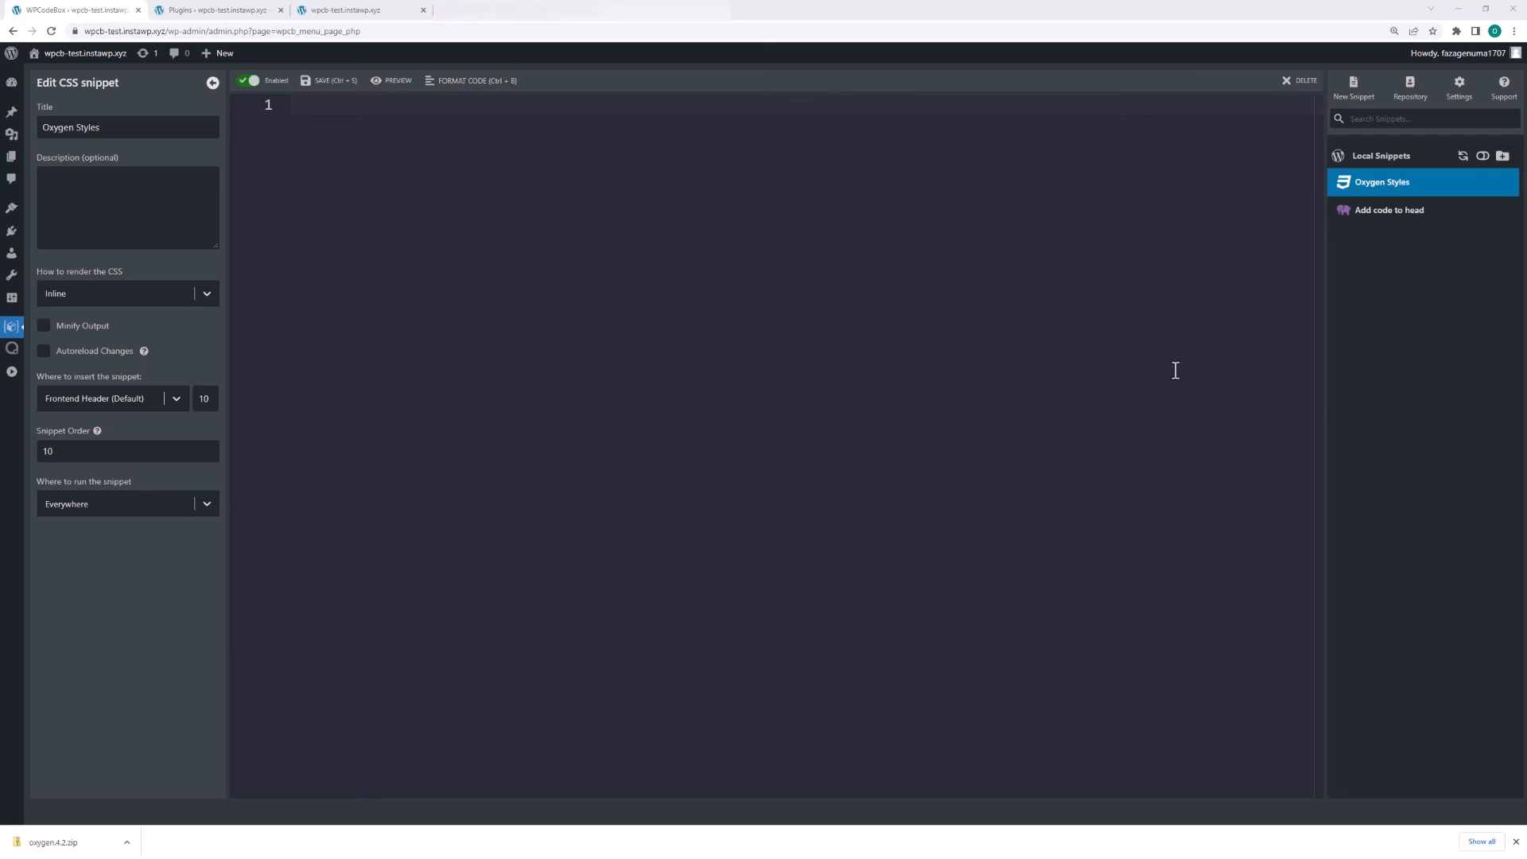
Start an h1 rule with a color property in the Oxygen Styles CSS snippet
{"action": "left_click", "coordinate": [809, 348]}
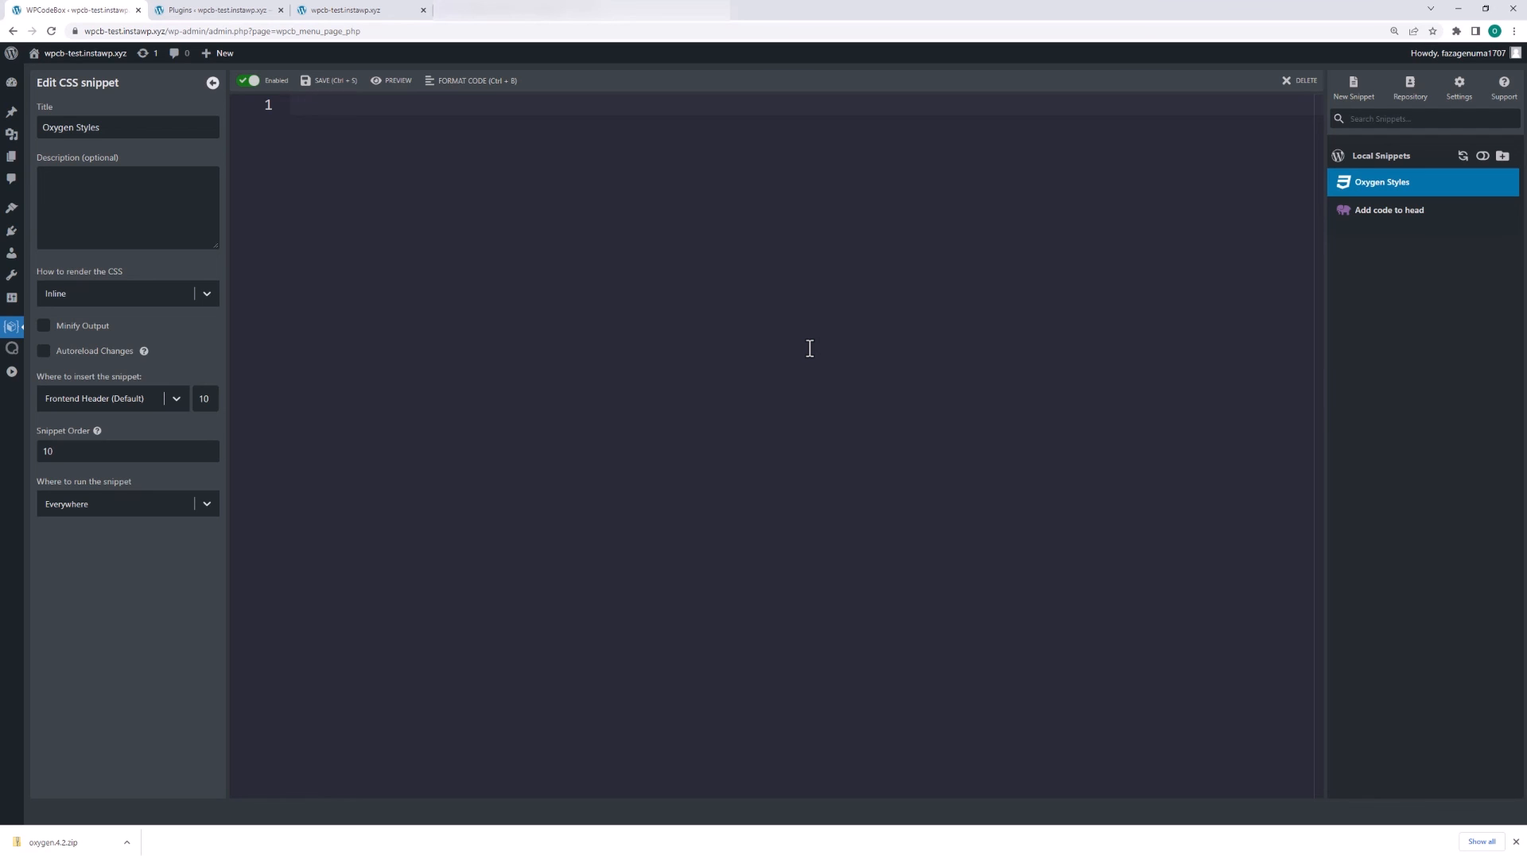
{"action": "type", "text": "h1 {"}
{"action": "key", "text": "Return"}
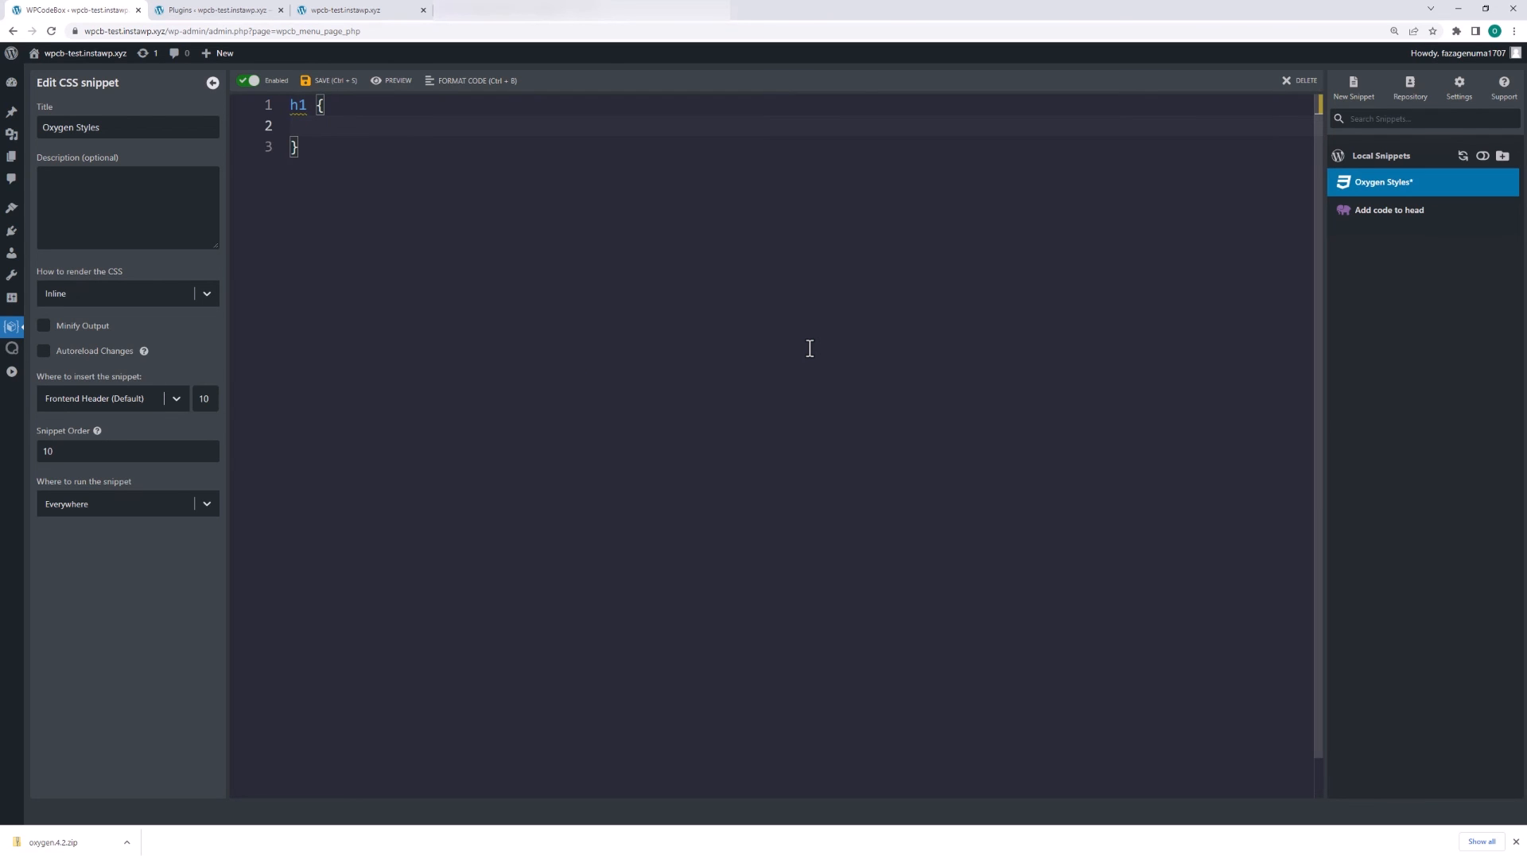
{"action": "type", "text": "col"}
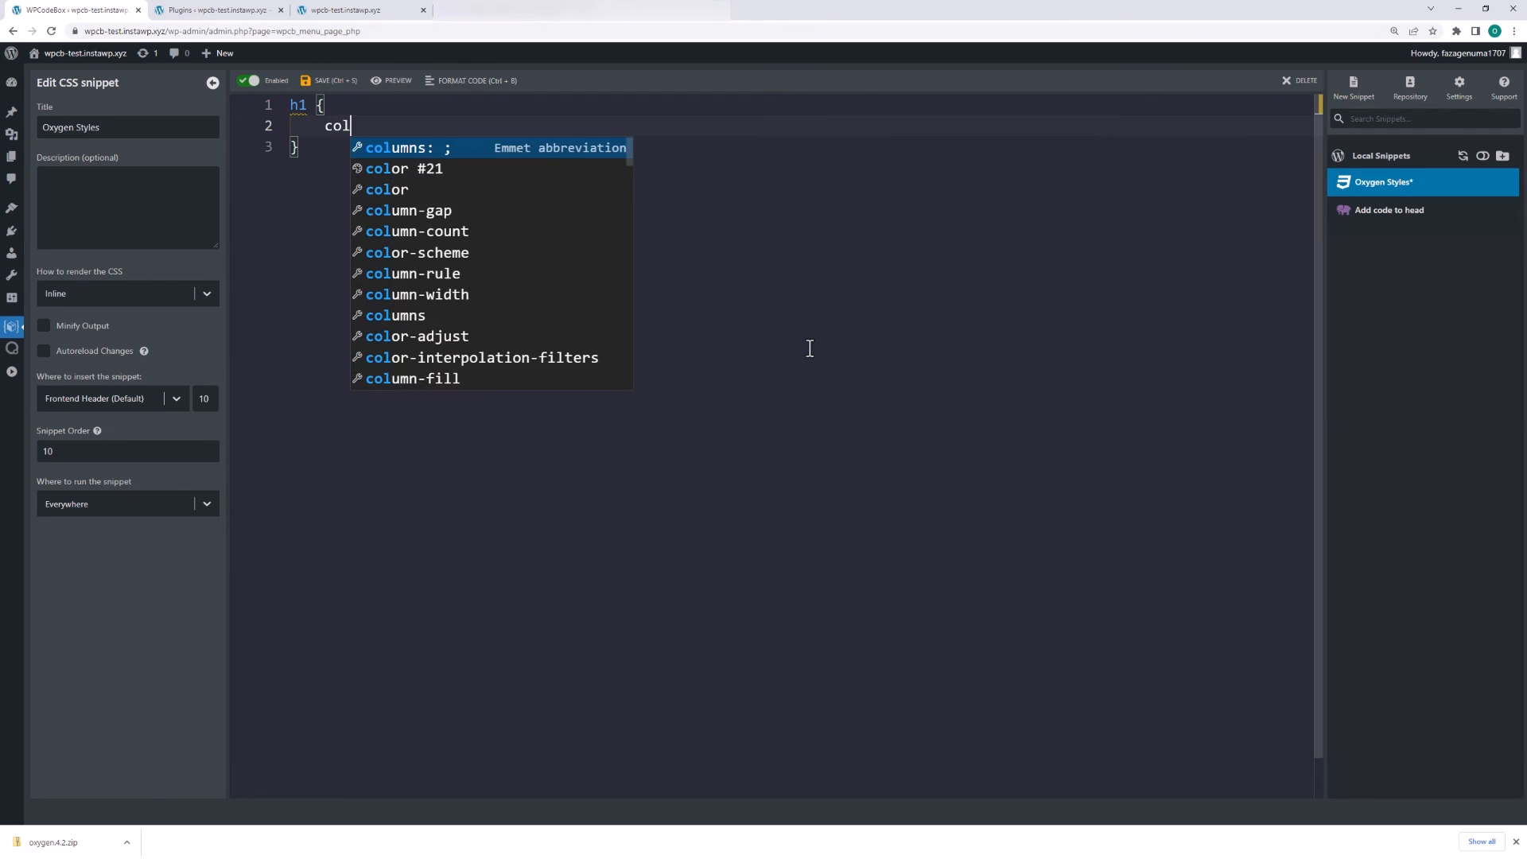
{"action": "key", "text": "Return"}
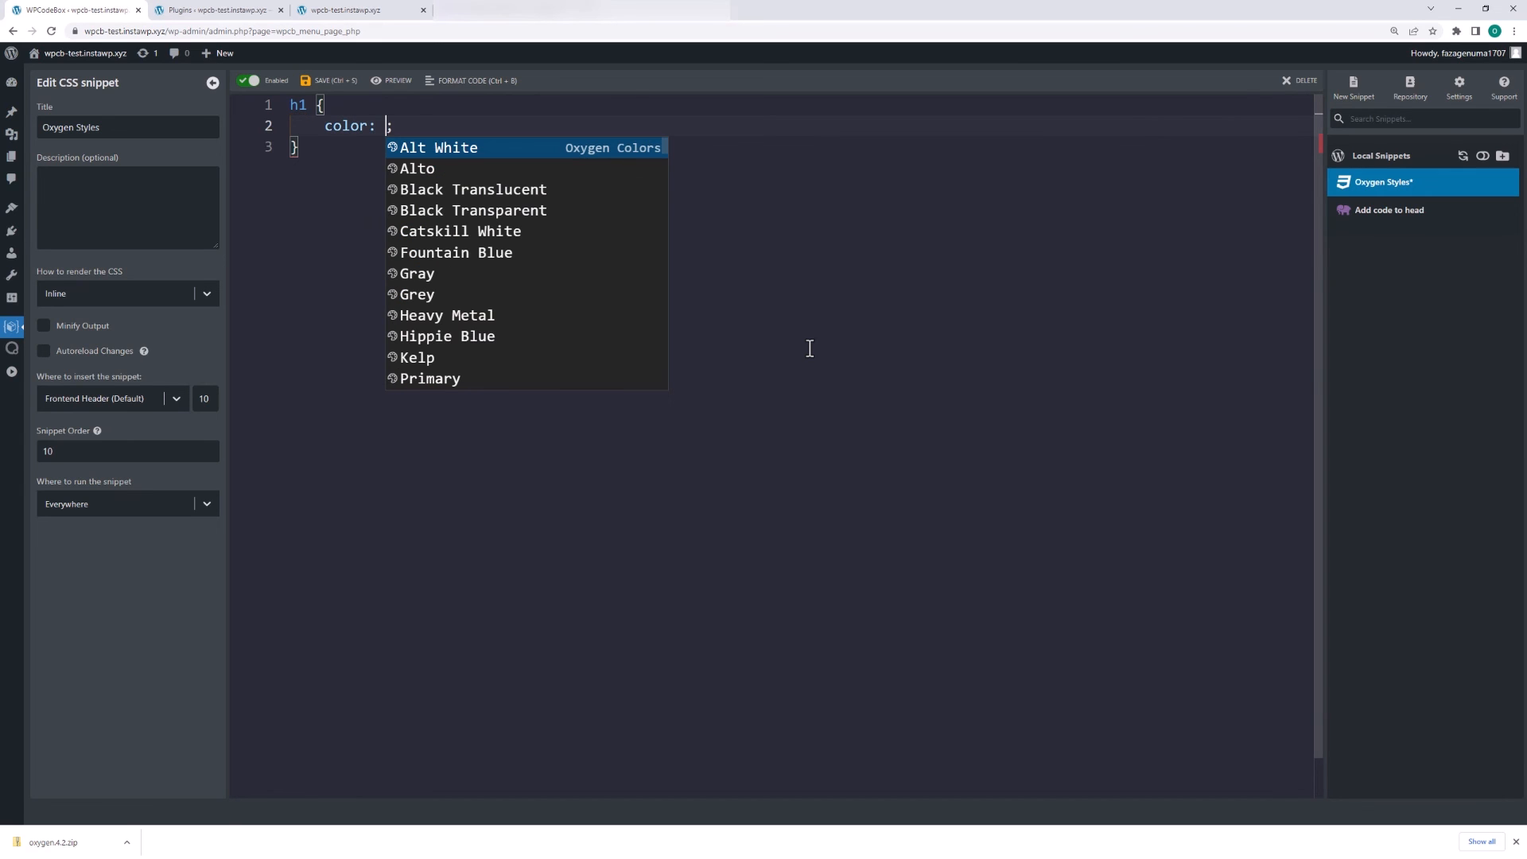
Set the h1 text color to #2b2c27 from the suggested Oxygen colors
{"action": "key", "text": "Down"}
{"action": "key", "text": "Down"}
{"action": "key", "text": "Down"}
{"action": "key", "text": "Down"}
{"action": "key", "text": "Down"}
{"action": "key", "text": "Down"}
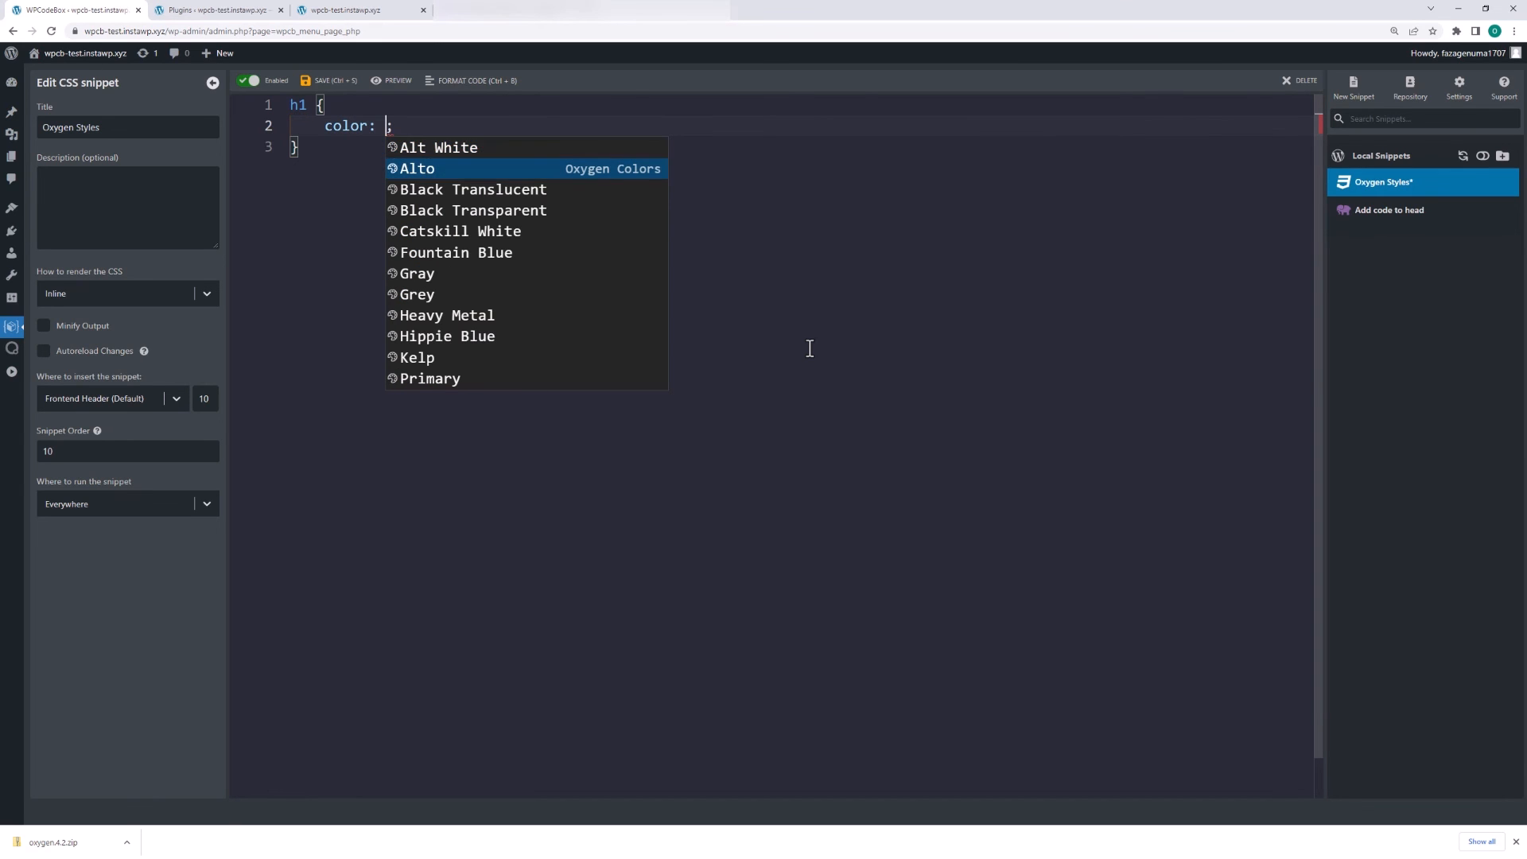
{"action": "key", "text": "Down"}
{"action": "key", "text": "Down"}
{"action": "key", "text": "Down"}
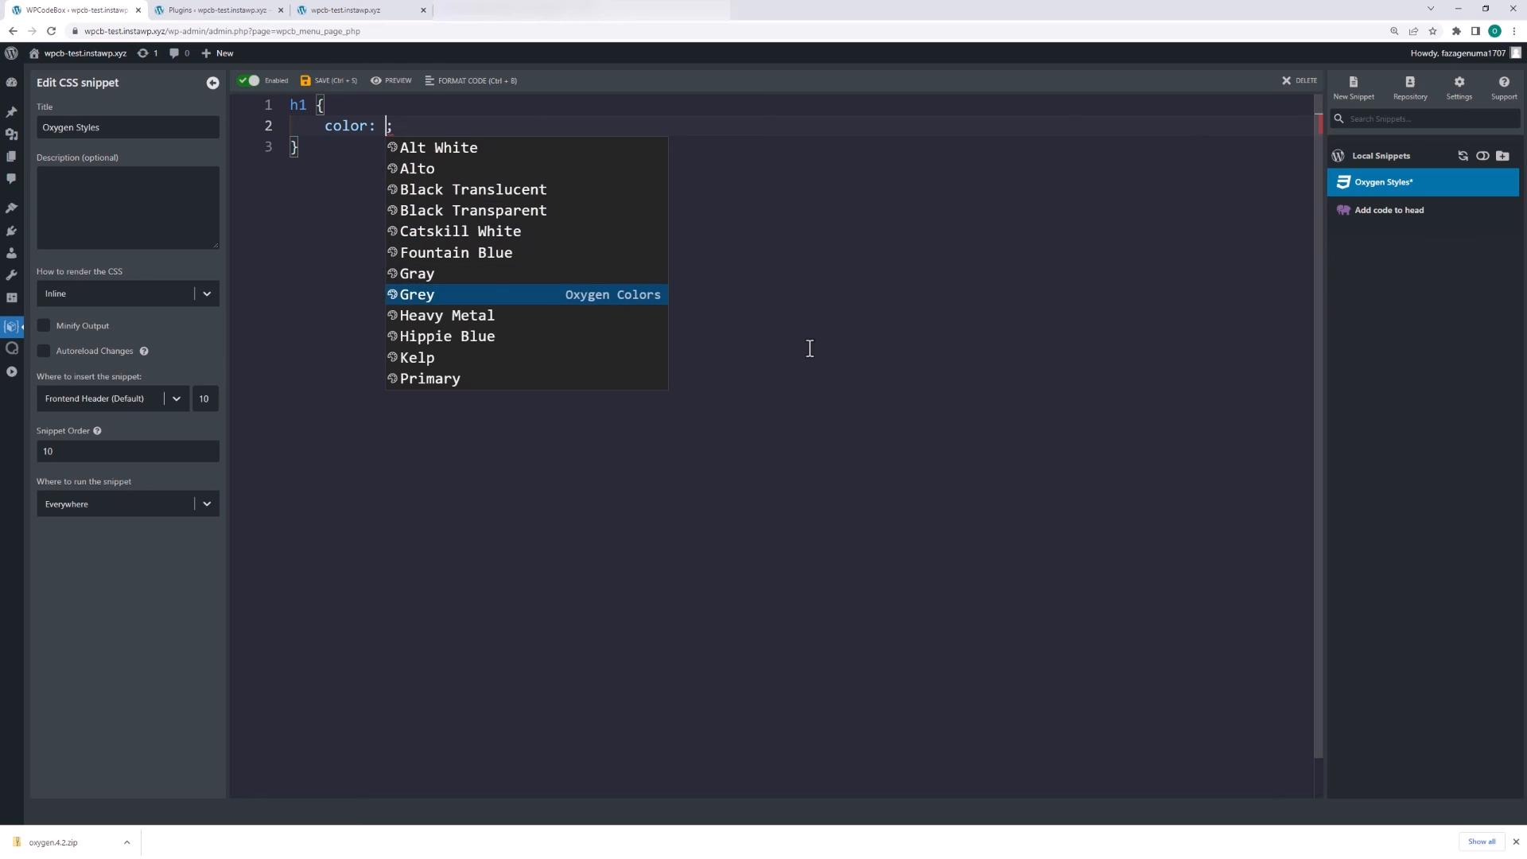
{"action": "key", "text": "Up"}
{"action": "key", "text": "Return"}
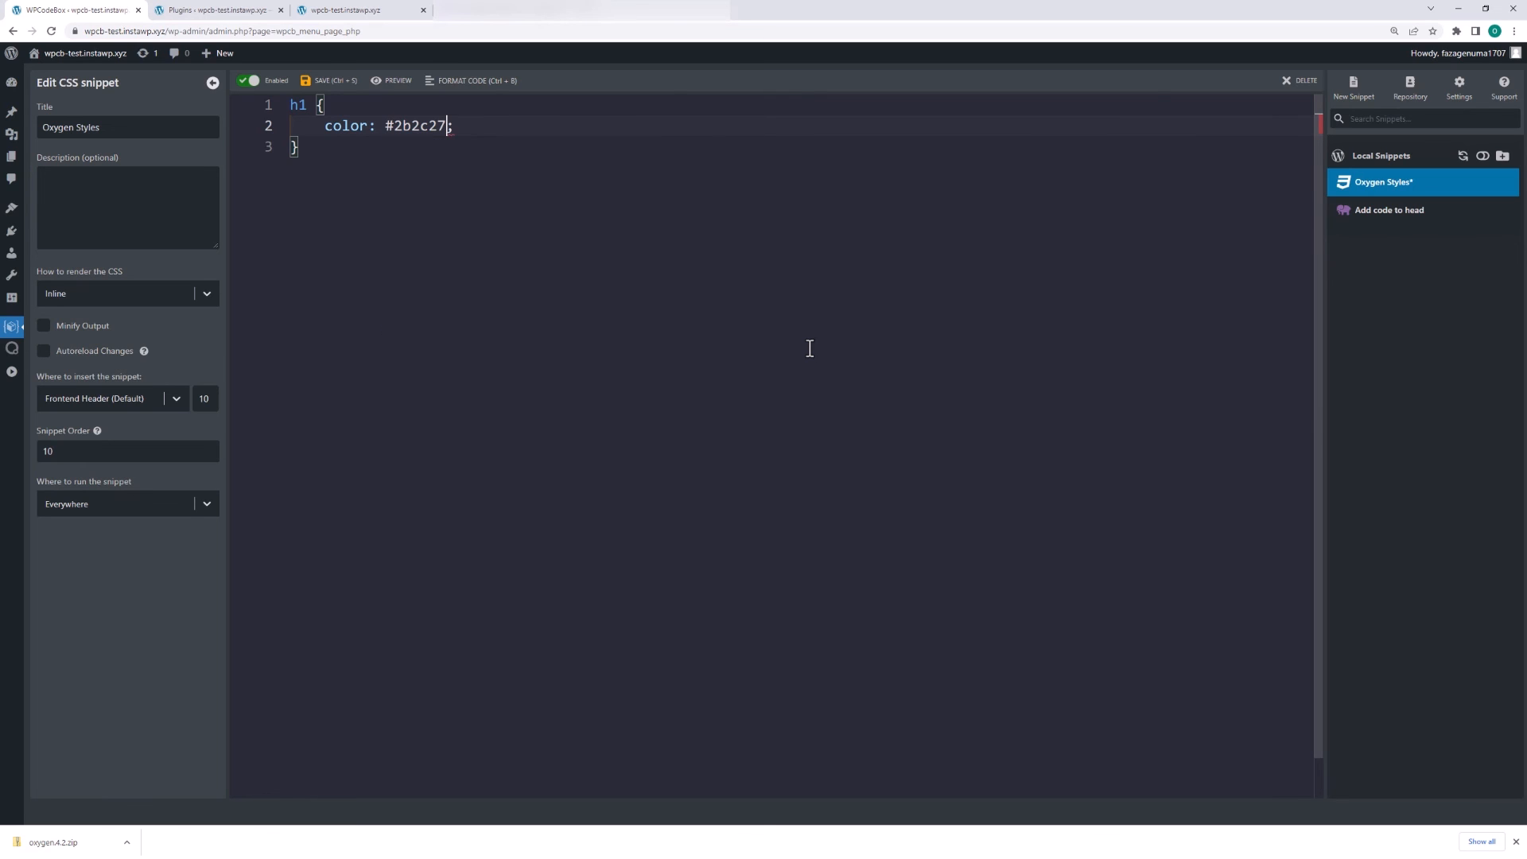
{"action": "key", "text": "Right"}
Add a background-color property to the h1 rule using the Oxygen color Primary B
{"action": "key", "text": "Return"}
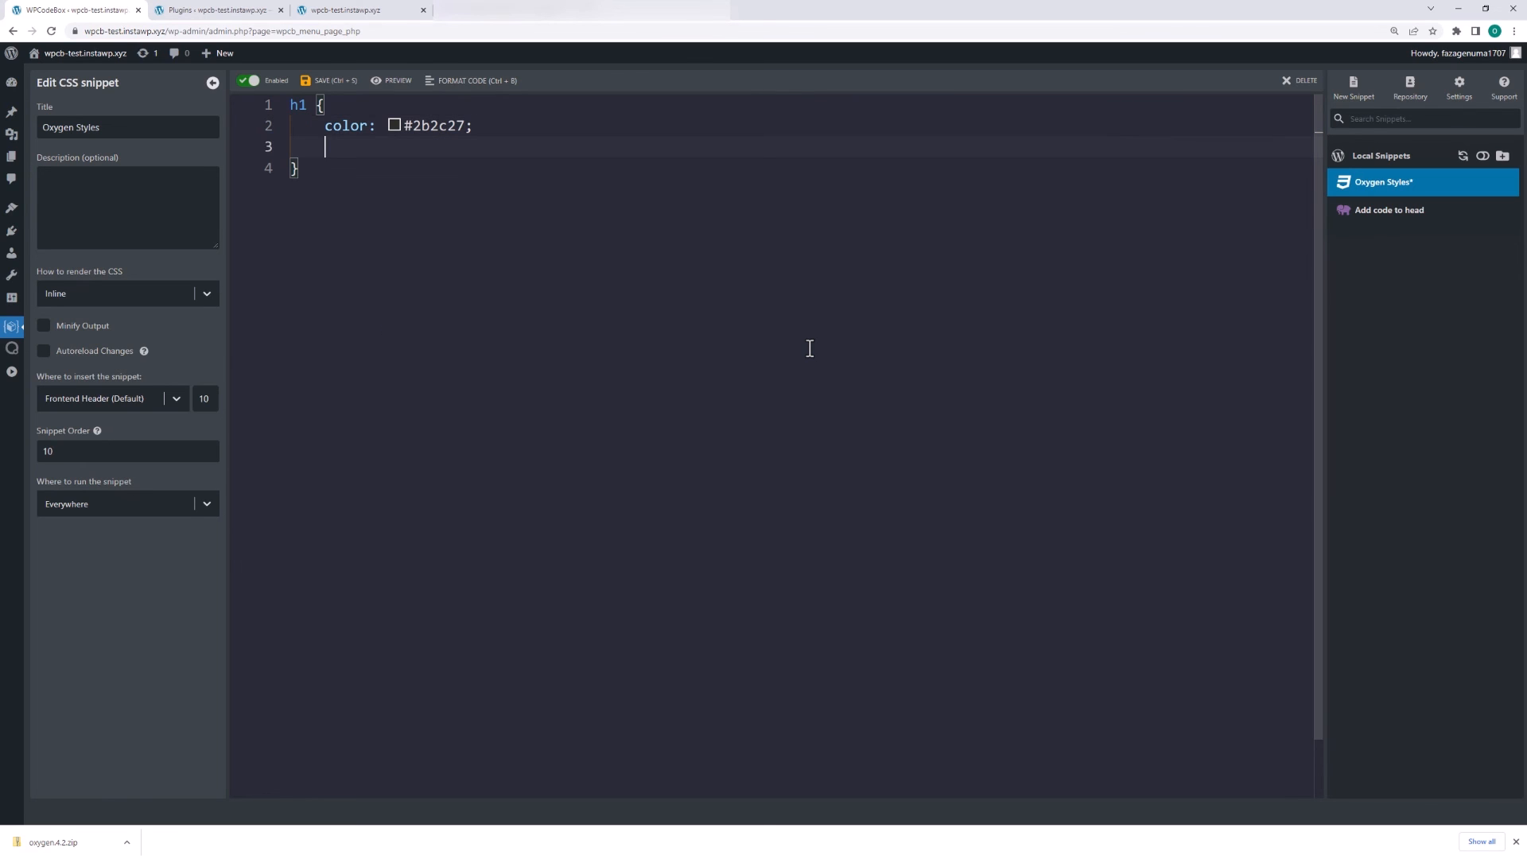
{"action": "type", "text": "back"}
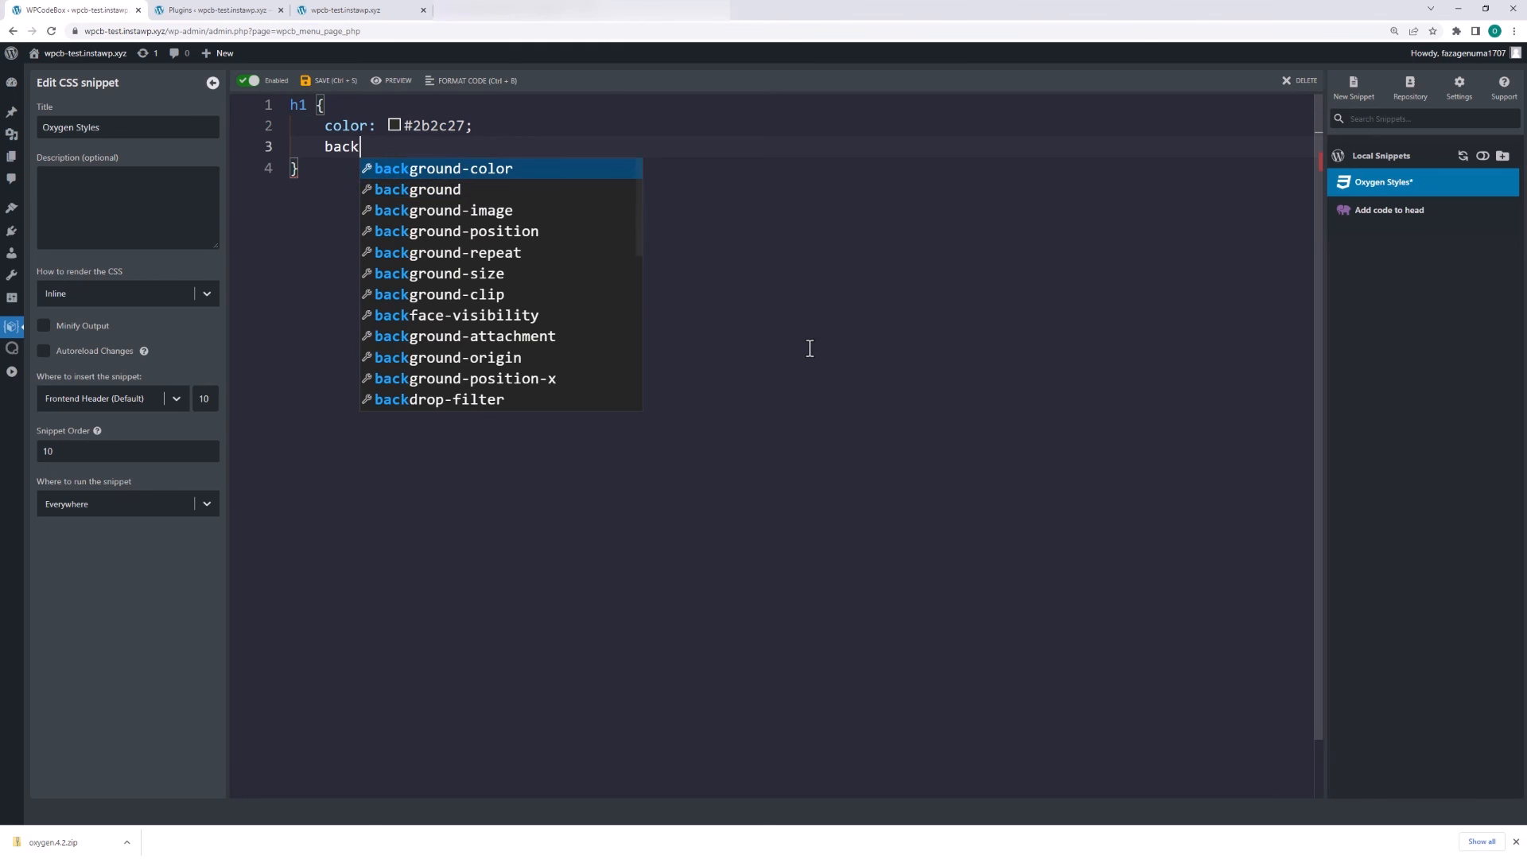
{"action": "key", "text": "Return"}
{"action": "type", "text": "Prim;"}
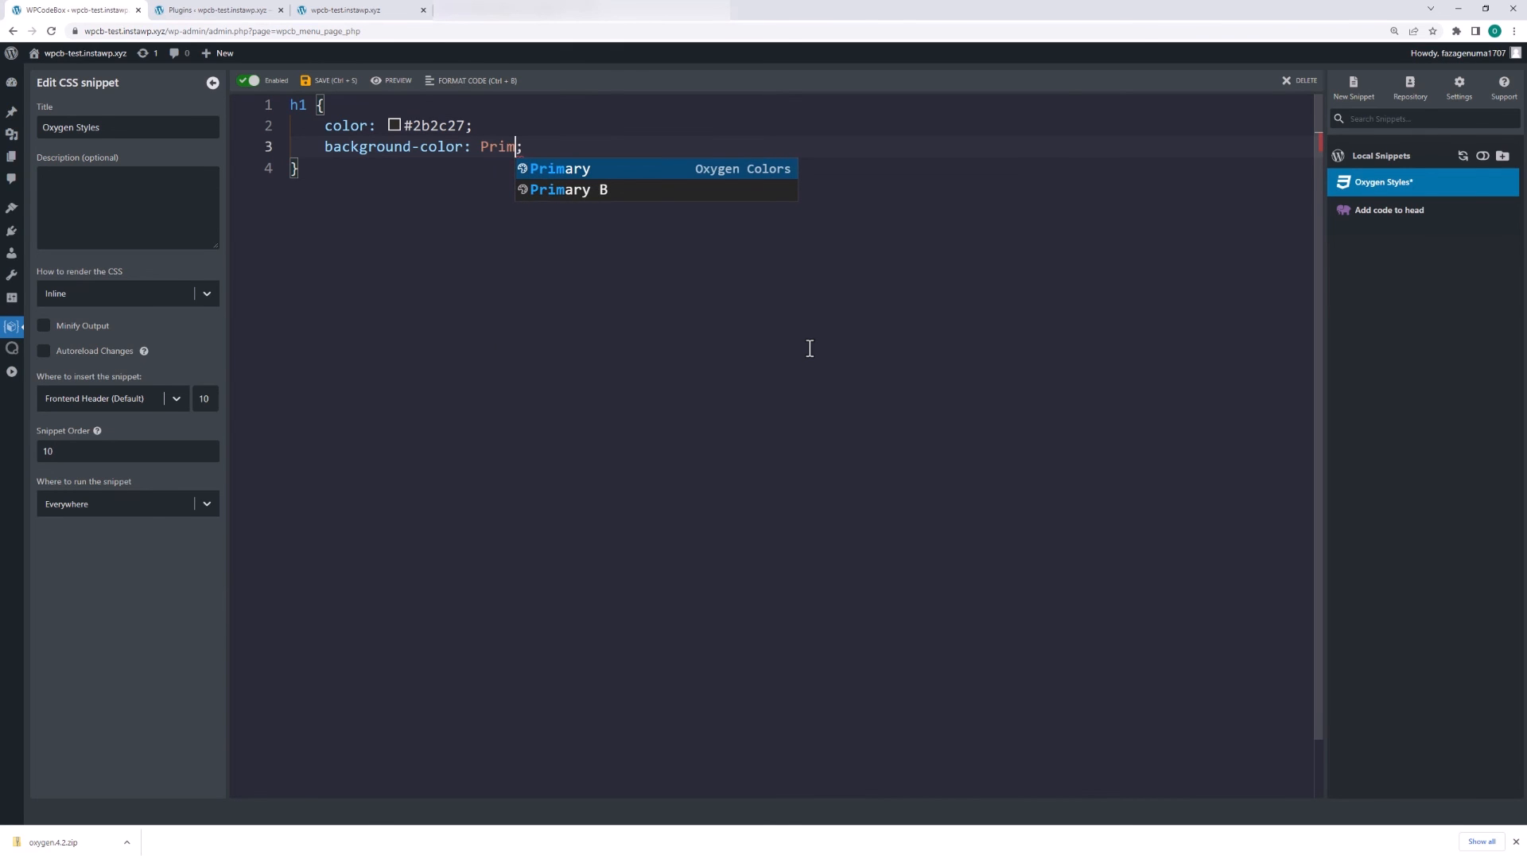
{"action": "key", "text": "Down"}
{"action": "key", "text": "Up"}
{"action": "key", "text": "Down"}
{"action": "key", "text": "Return"}
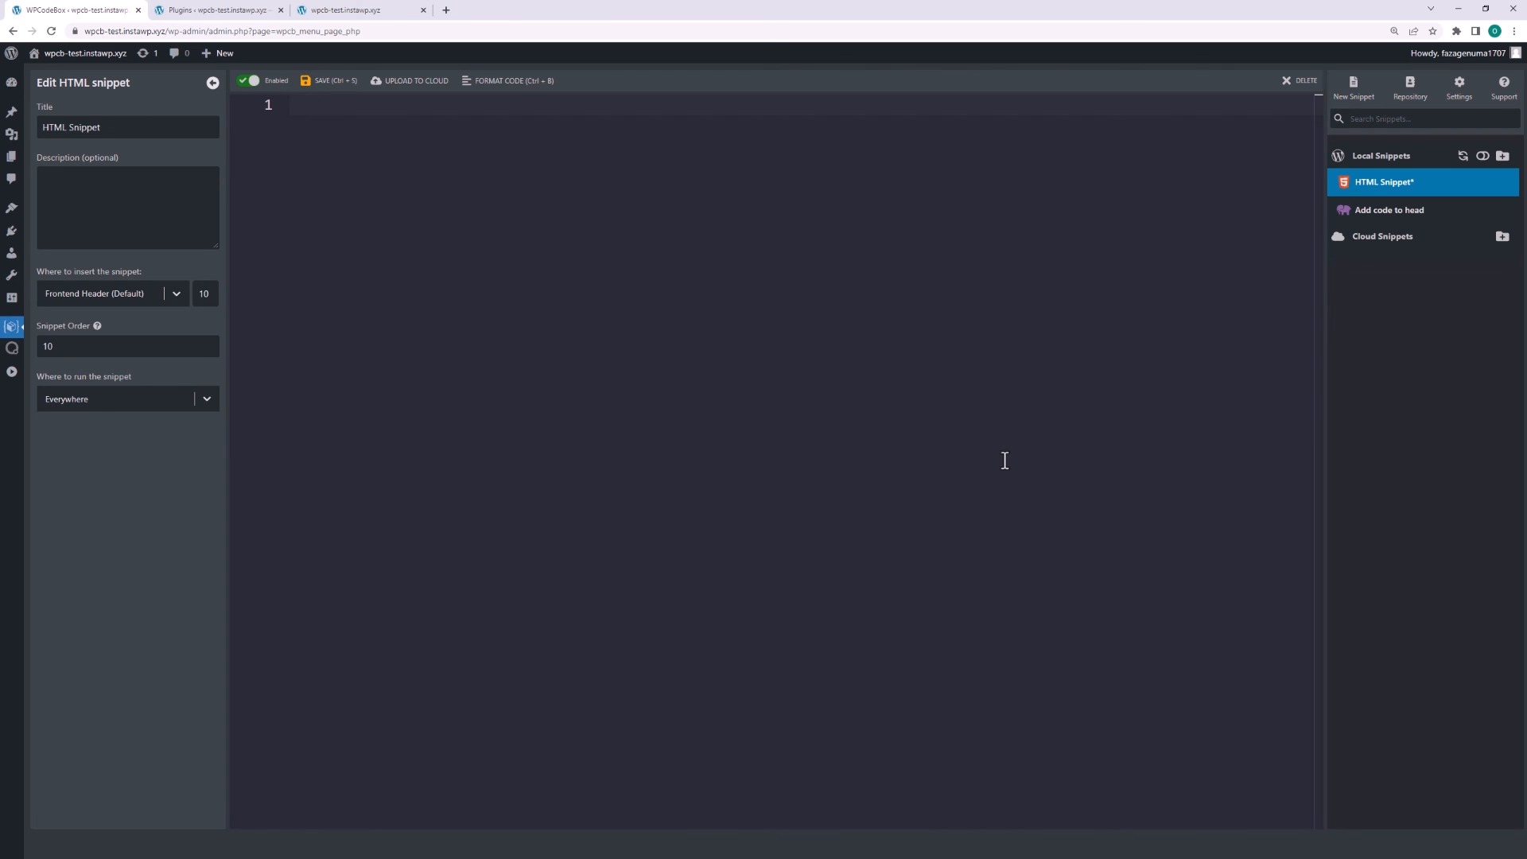
Expand the Emmet abbreviation div>ul>li*3 in the empty HTML snippet
{"action": "type", "text": "dvi"}
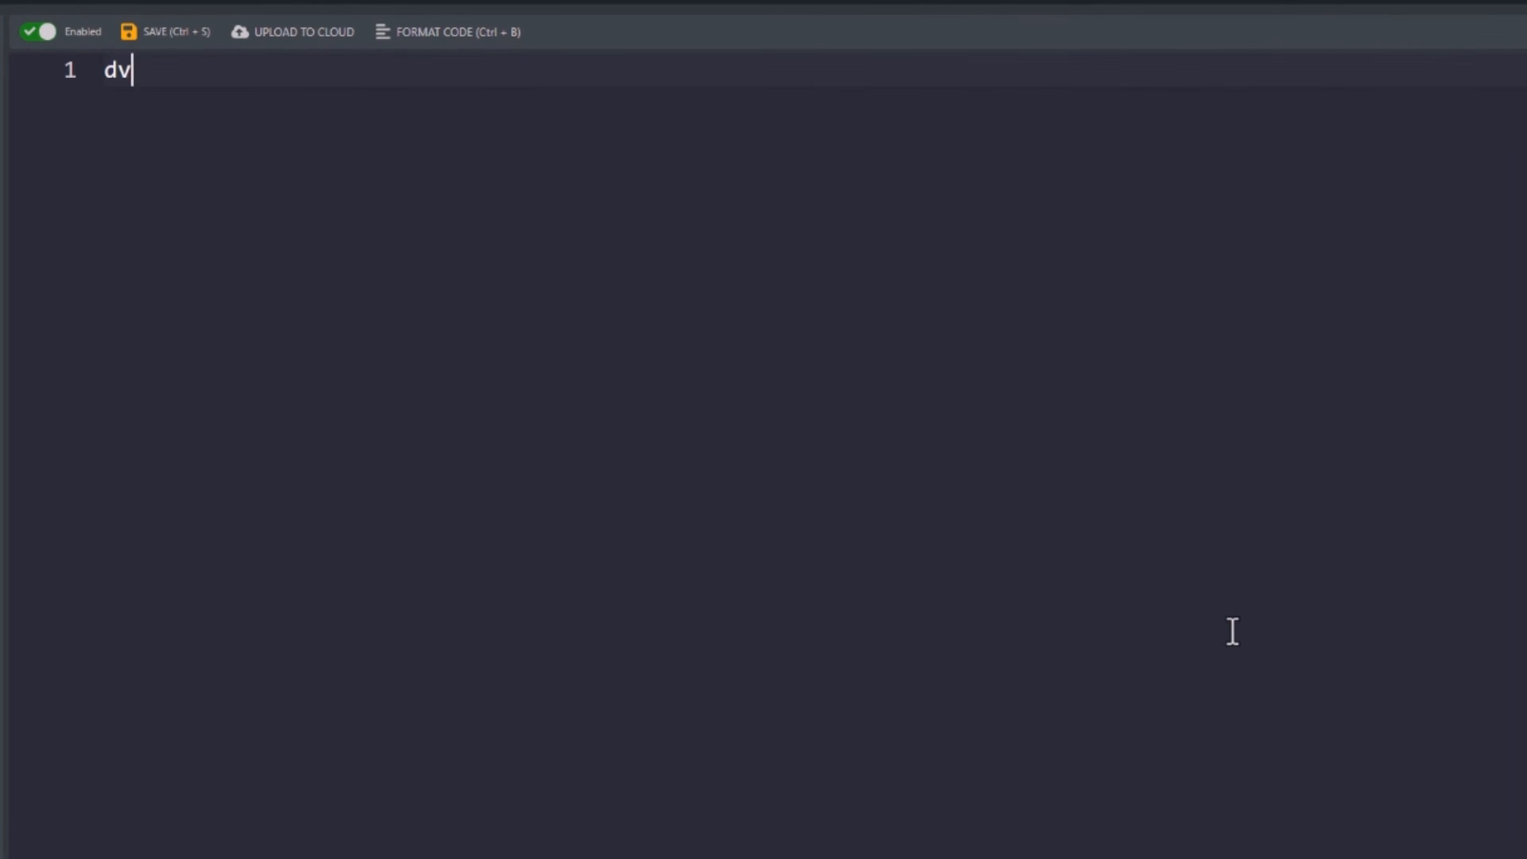
{"action": "key", "text": "BackSpace"}
{"action": "key", "text": "BackSpace"}
{"action": "type", "text": "iv"}
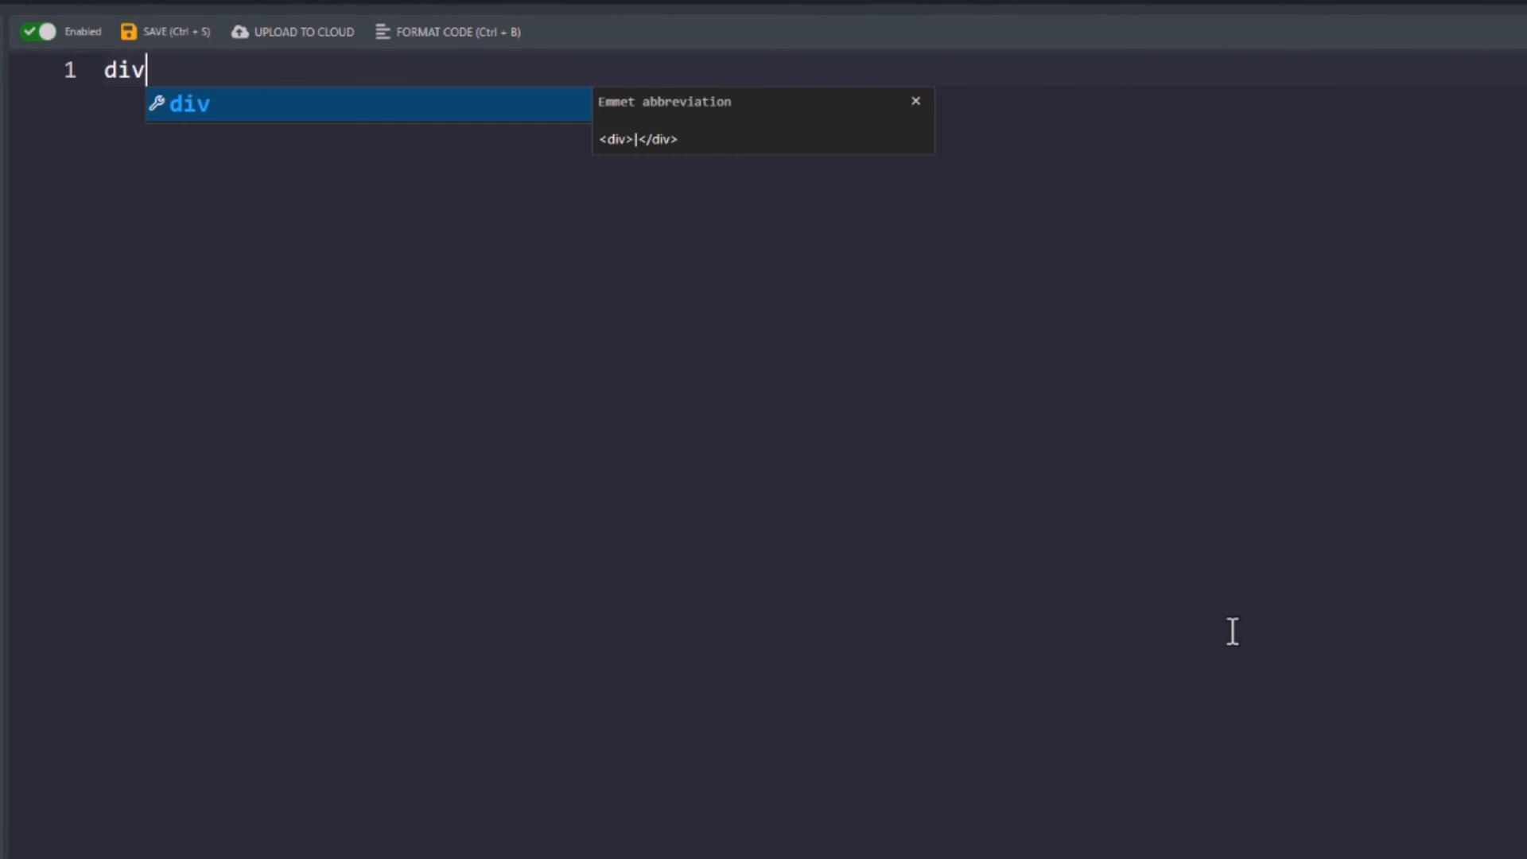
{"action": "type", "text": ">ul>l"}
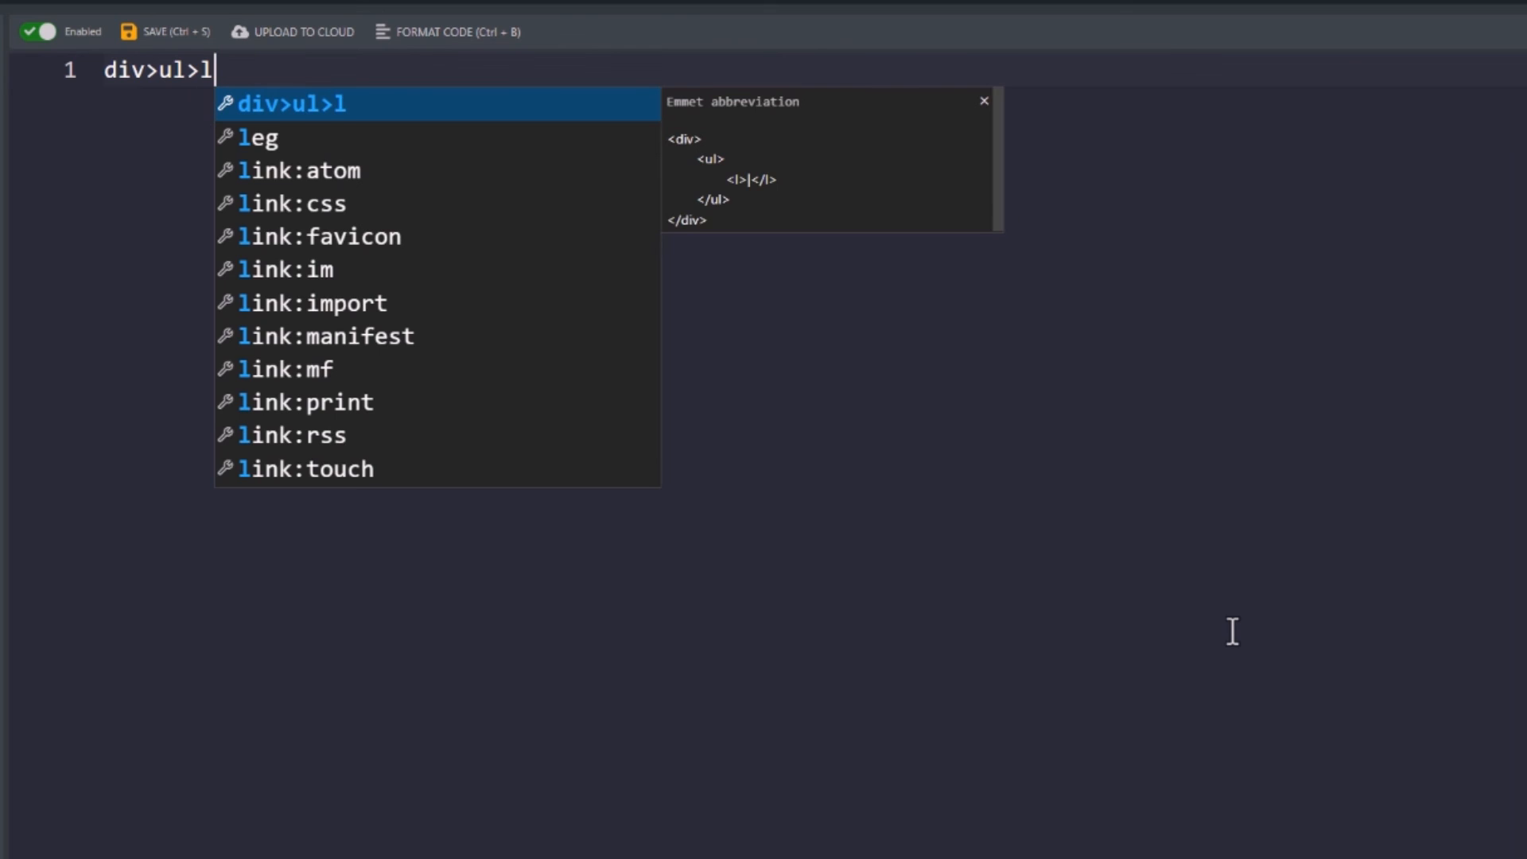
{"action": "type", "text": "i*3"}
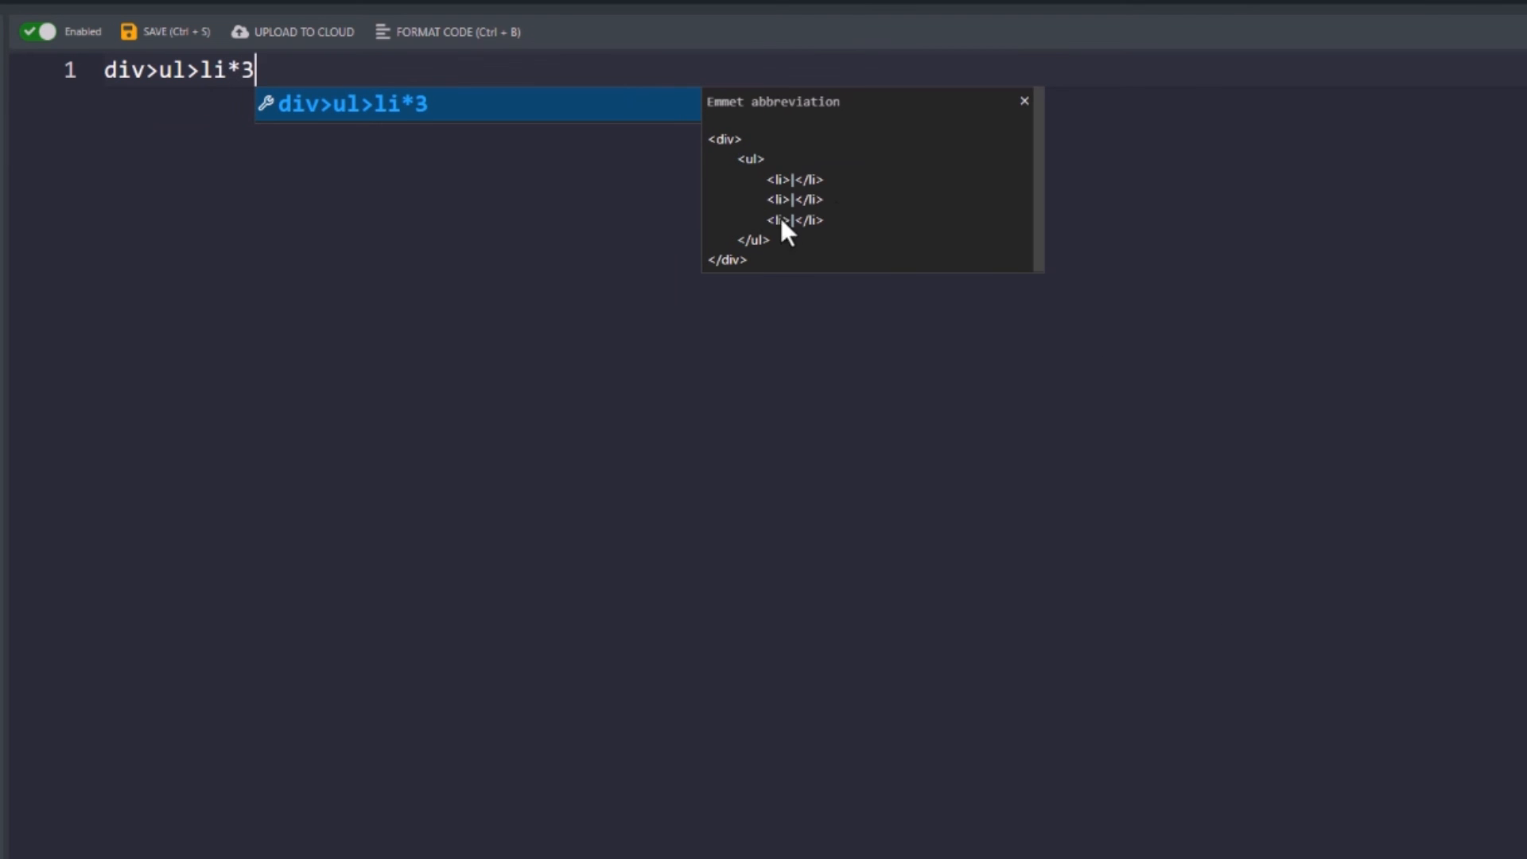
{"action": "key", "text": "Tab"}
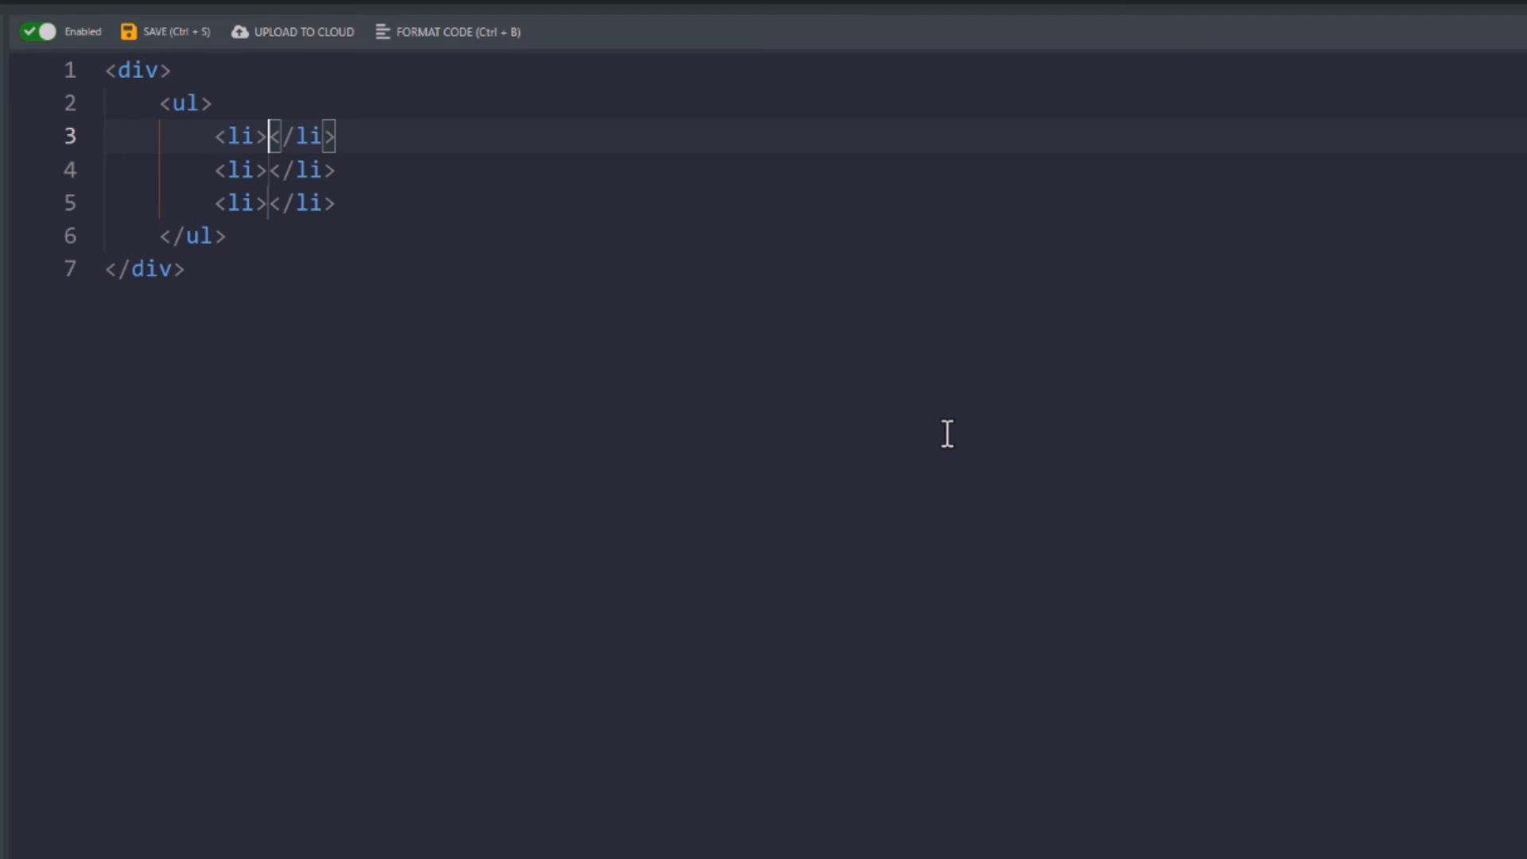
Fill the three list items with "first item", "second item" and "3rd item", finishing after the closing div tag
{"action": "type", "text": "first item"}
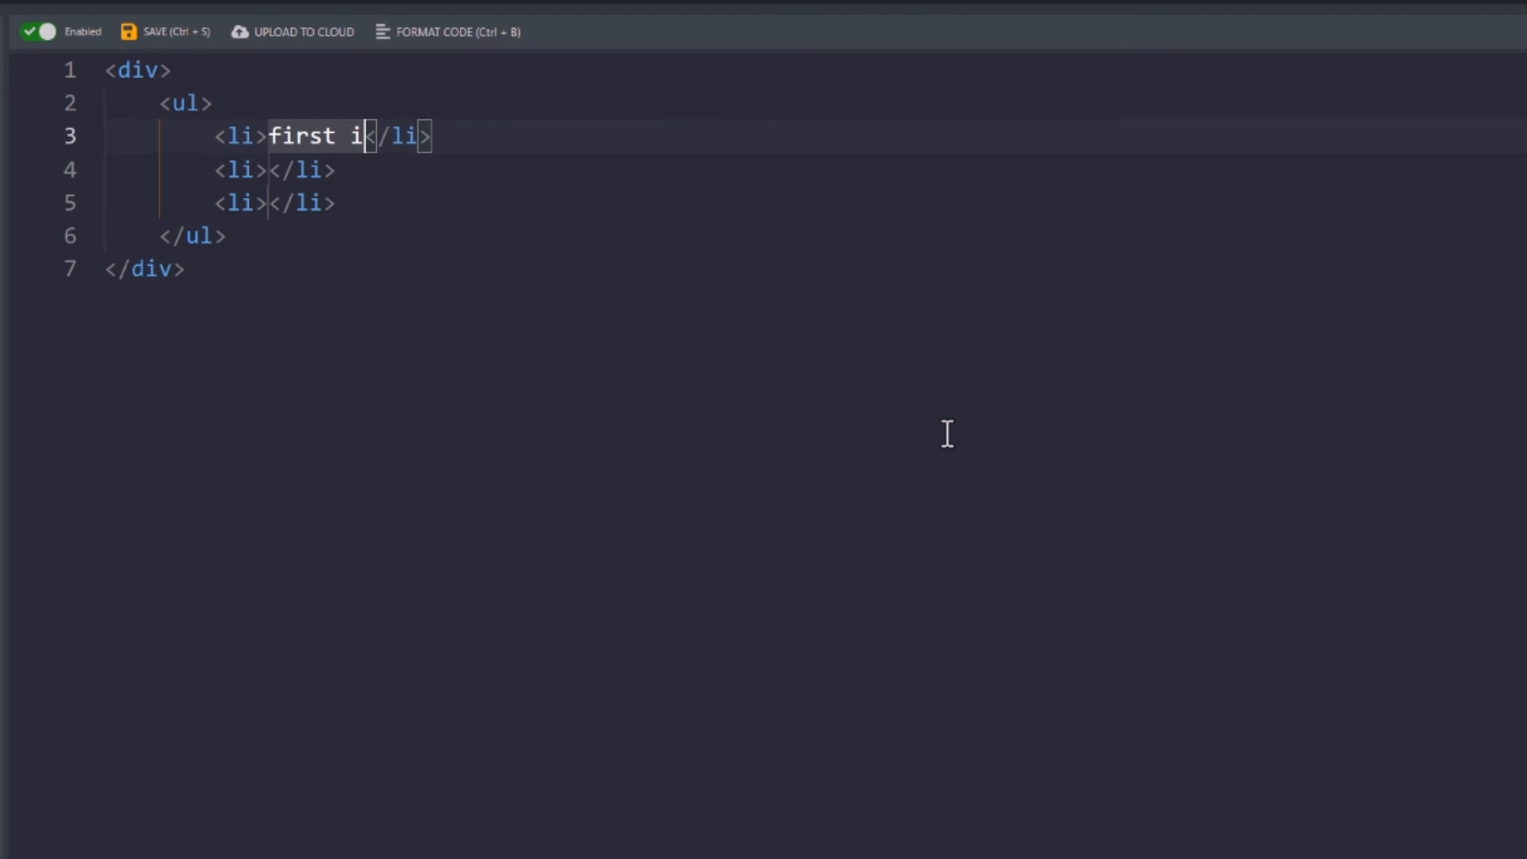
{"action": "key", "text": "Tab"}
{"action": "type", "text": "second "}
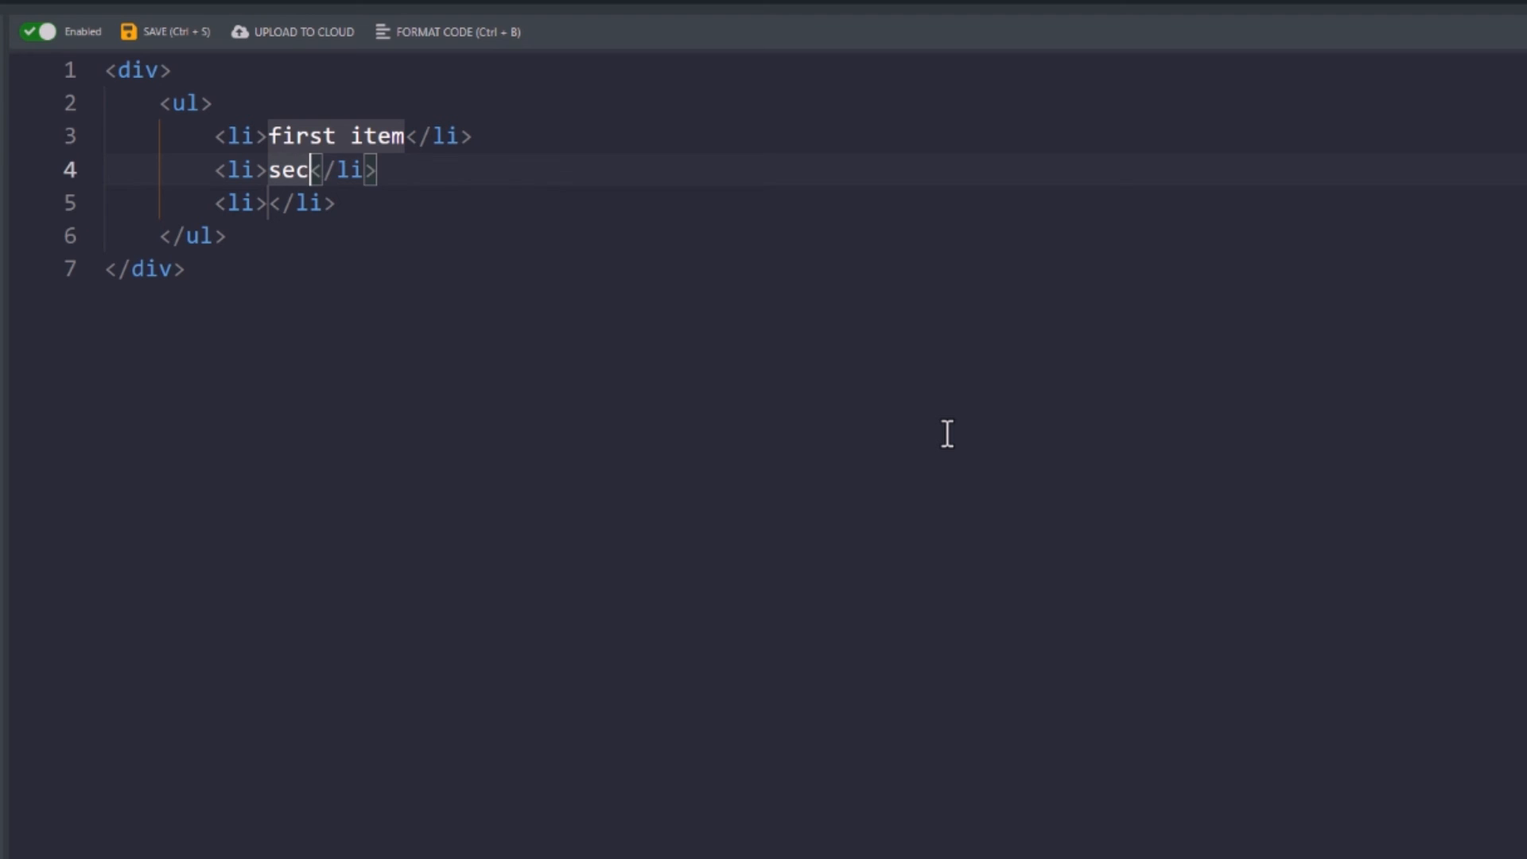
{"action": "type", "text": "item"}
{"action": "key", "text": "Tab"}
{"action": "type", "text": "3r"}
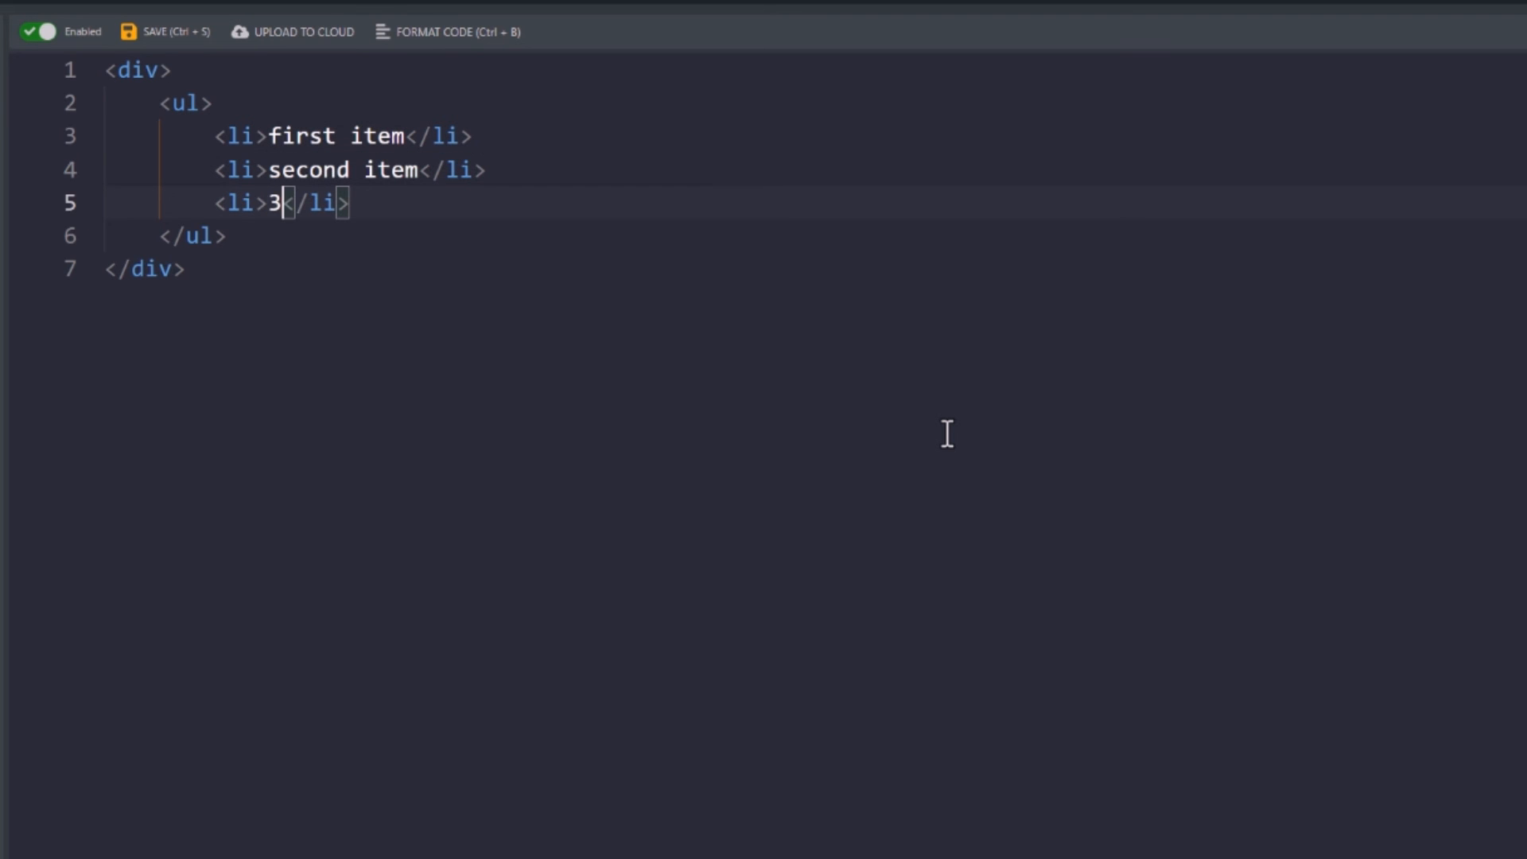
{"action": "type", "text": "d item"}
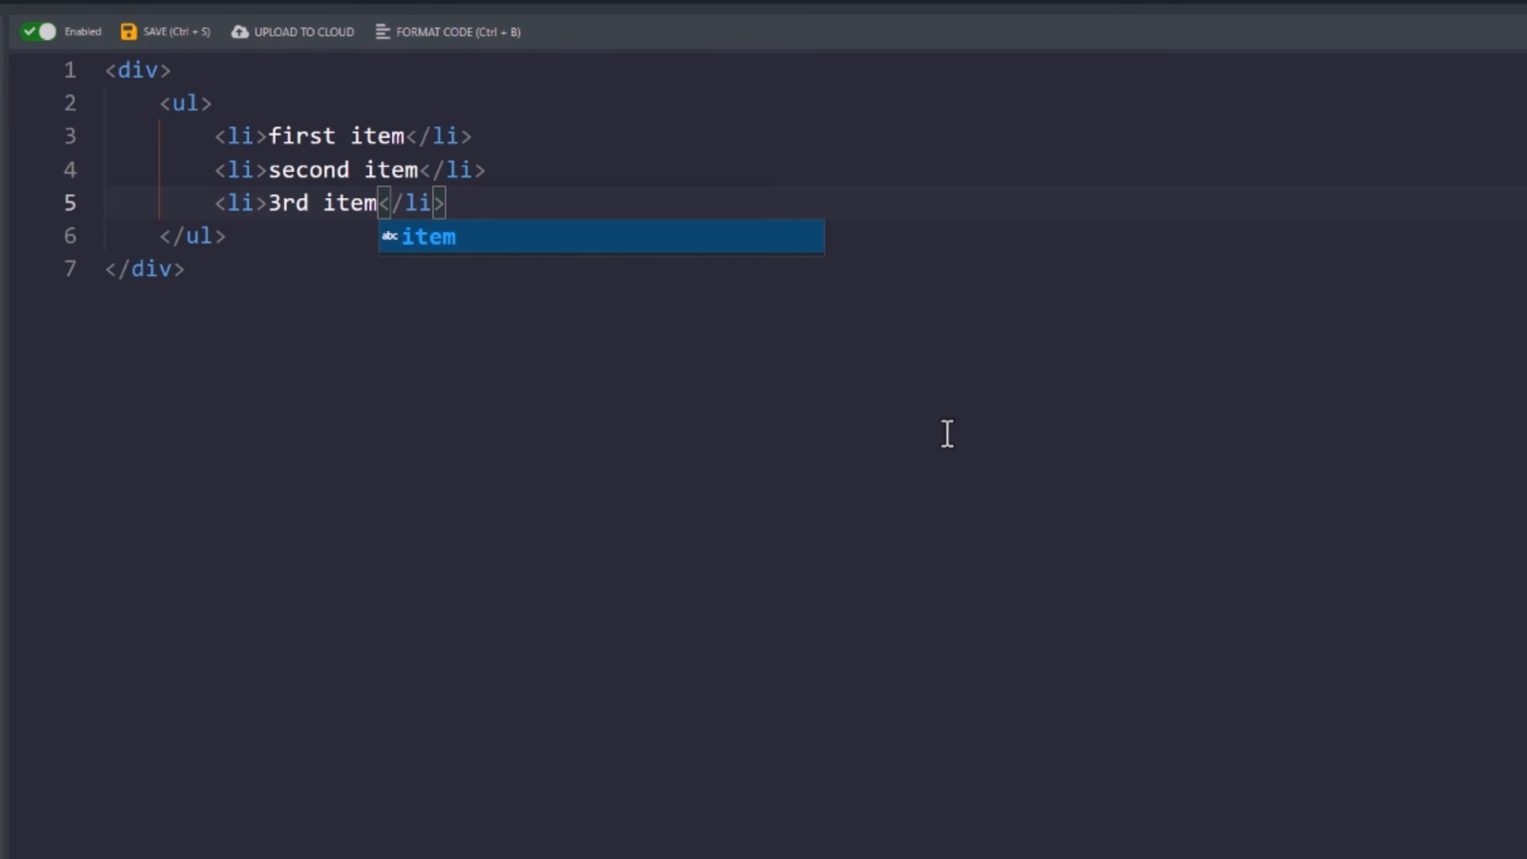
{"action": "key", "text": "Tab"}
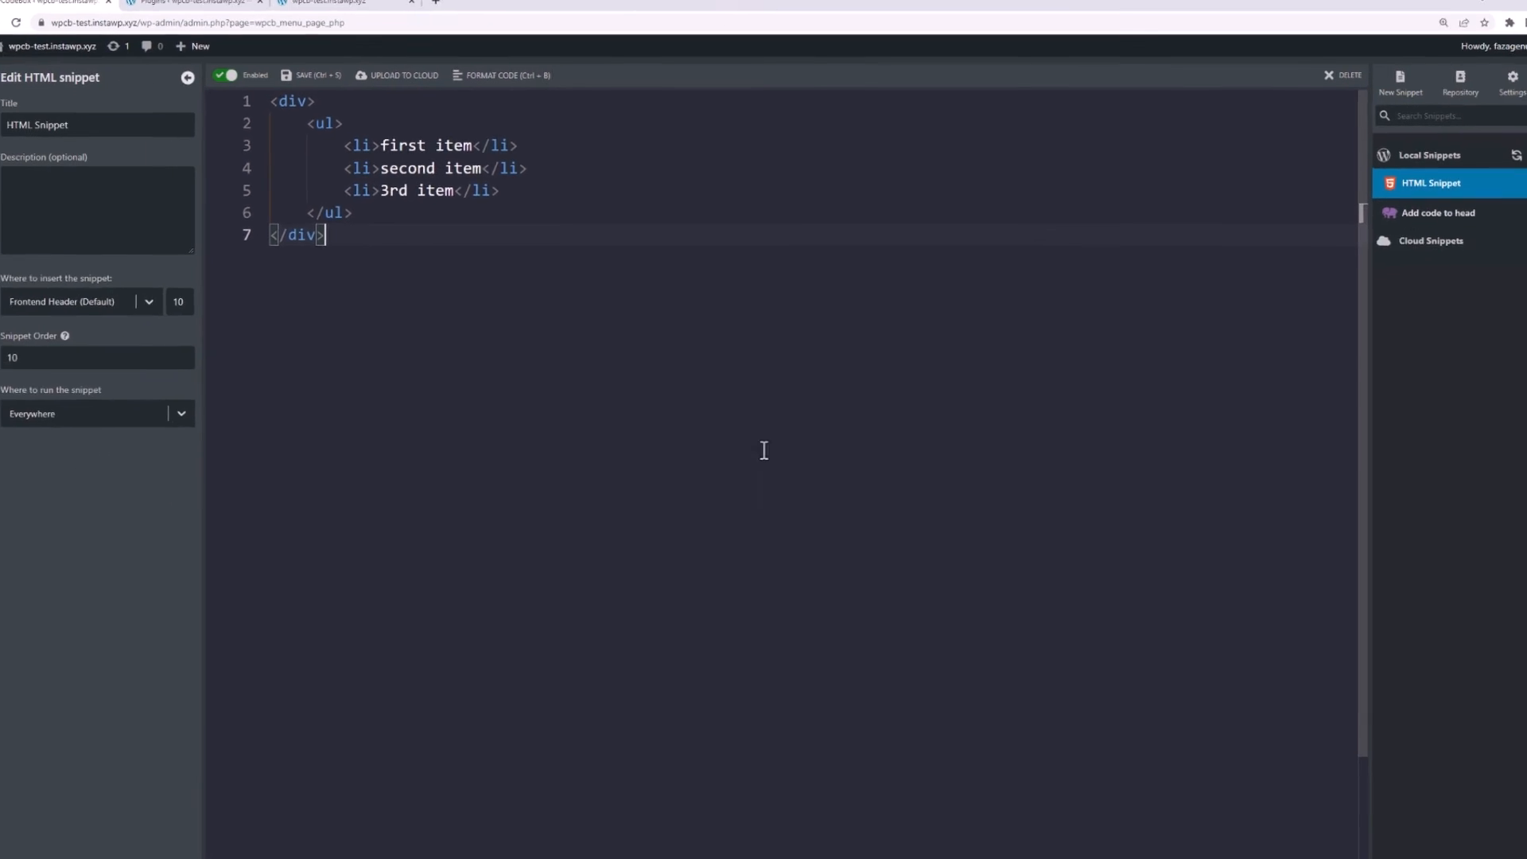
Open the WPCodeBox settings and upload the current UI settings to the cloud
{"action": "left_click", "coordinate": [1512, 79]}
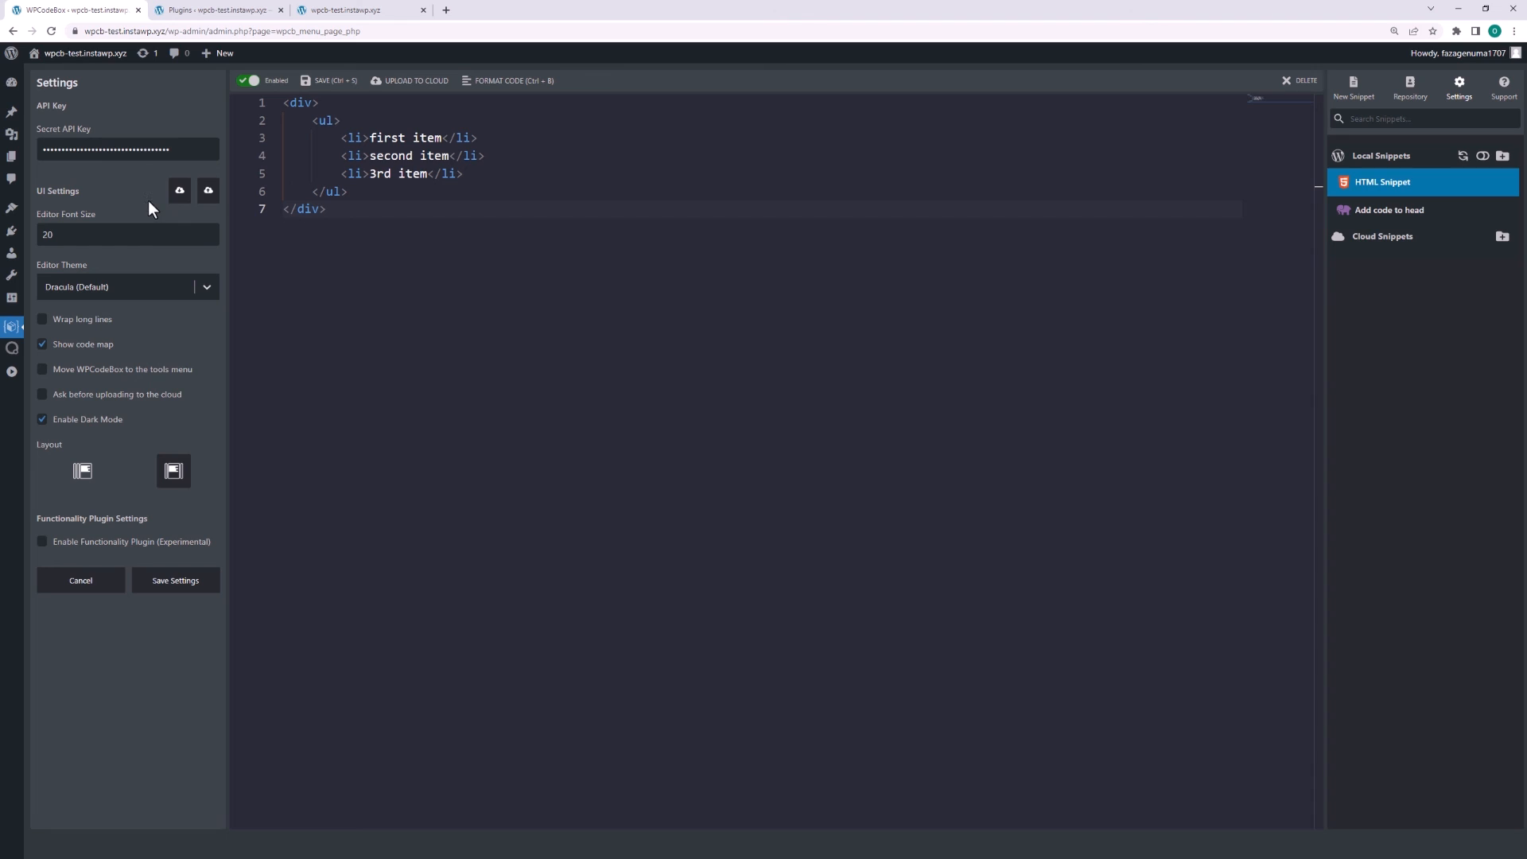
{"action": "left_click", "coordinate": [208, 199]}
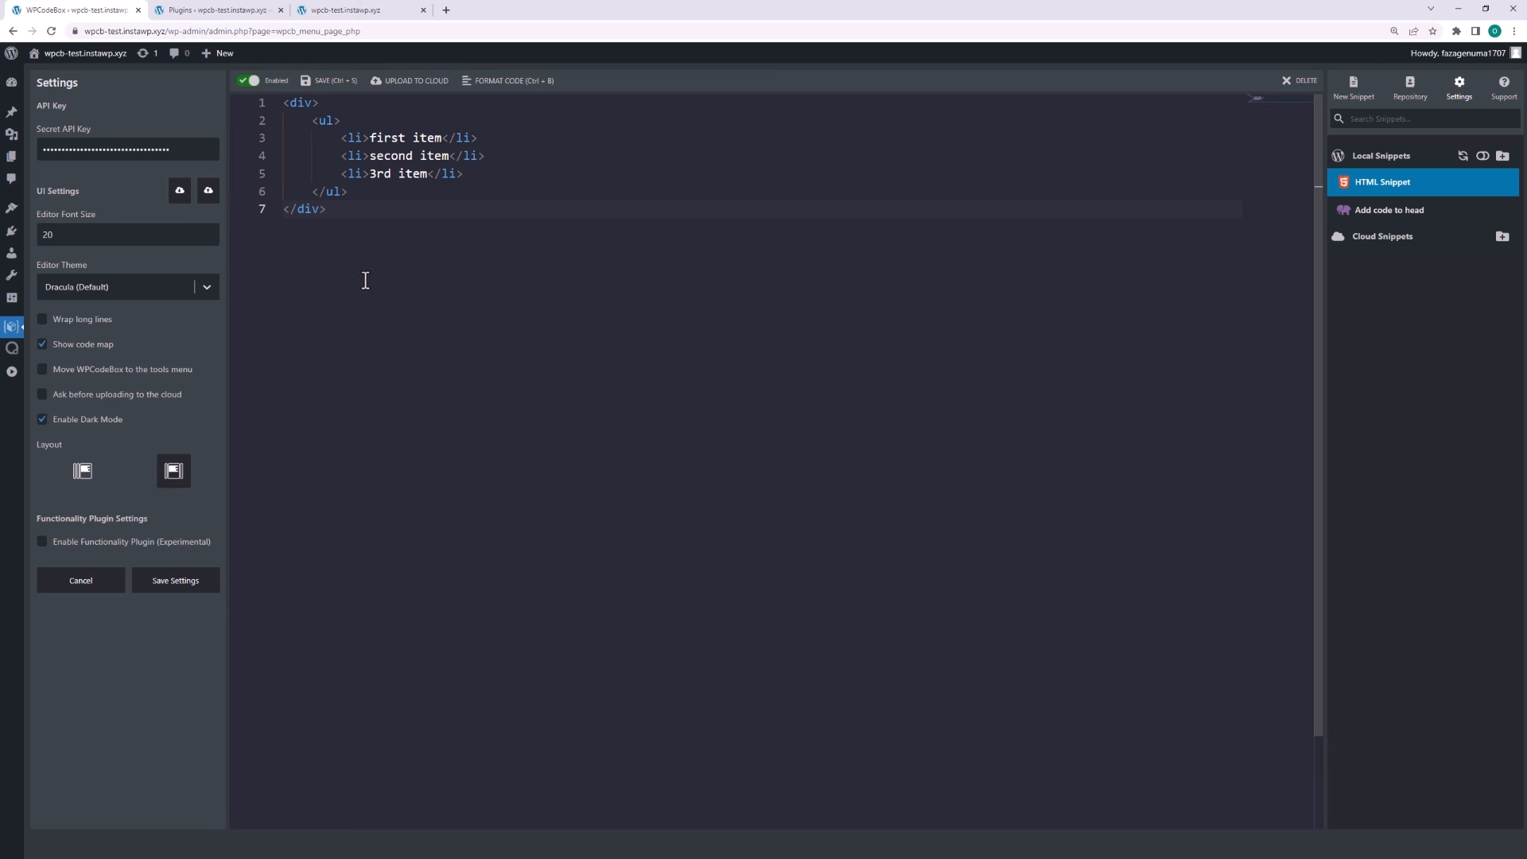
Set the editor font size to 12, enable wrapping of long lines and choose the layout with the snippet list on the left
{"action": "left_click", "coordinate": [169, 239]}
{"action": "double_click", "coordinate": [169, 242]}
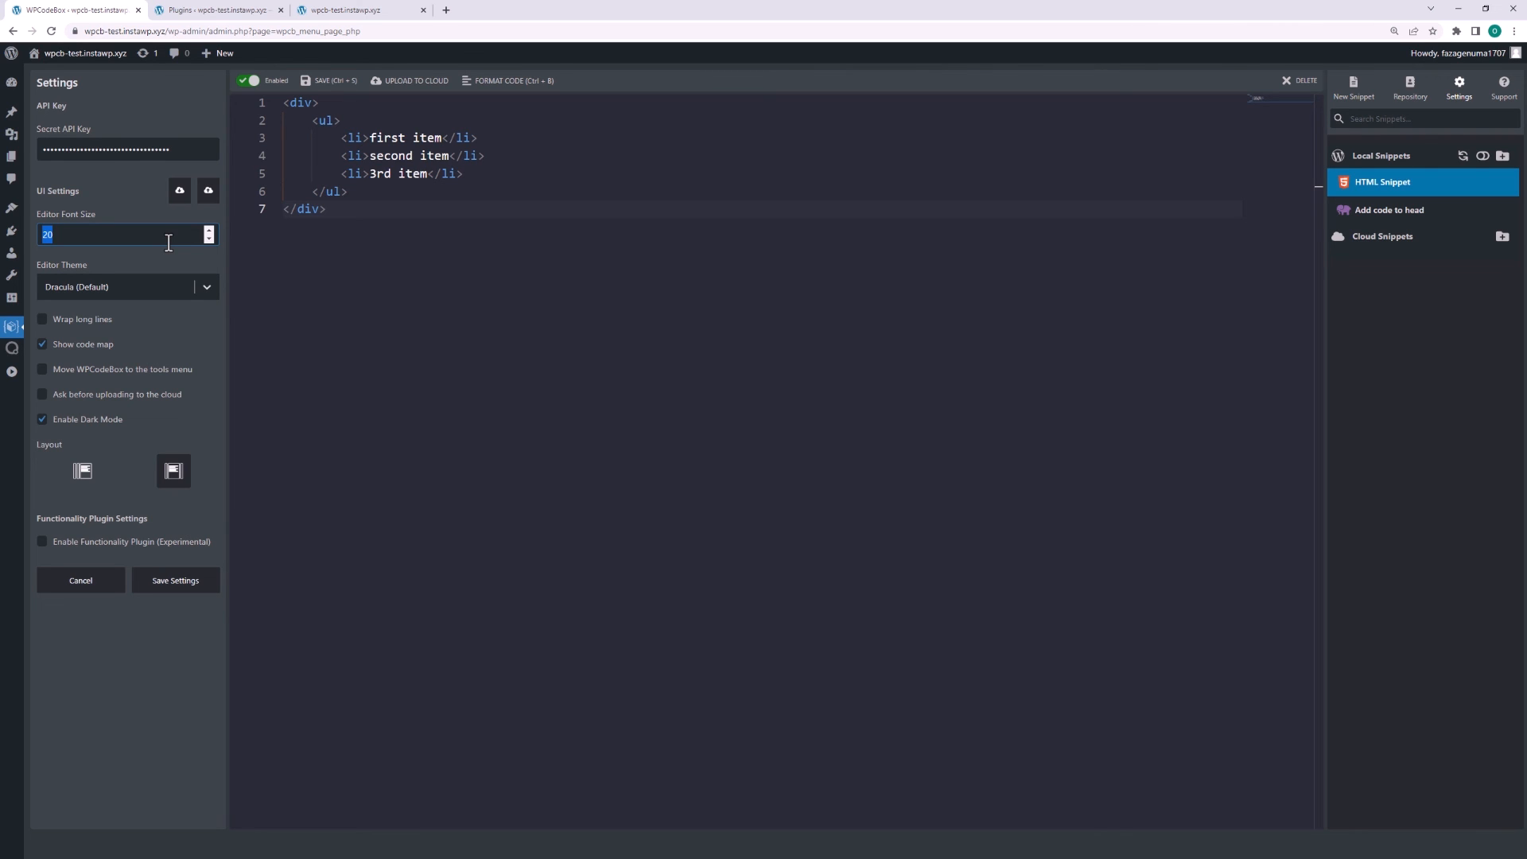
{"action": "type", "text": "12"}
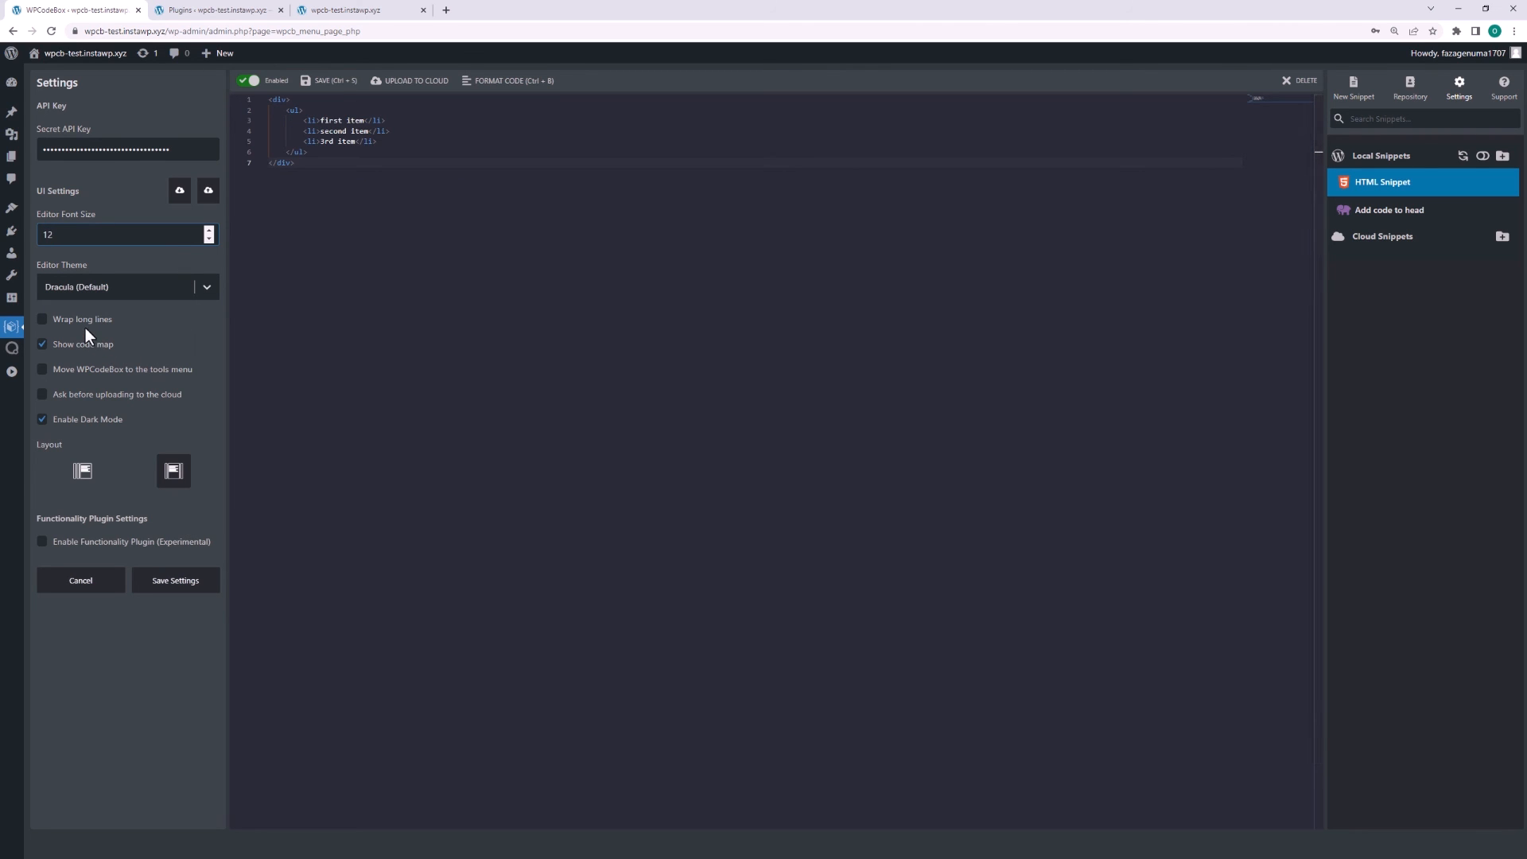
{"action": "left_click", "coordinate": [84, 326]}
{"action": "left_click", "coordinate": [82, 472]}
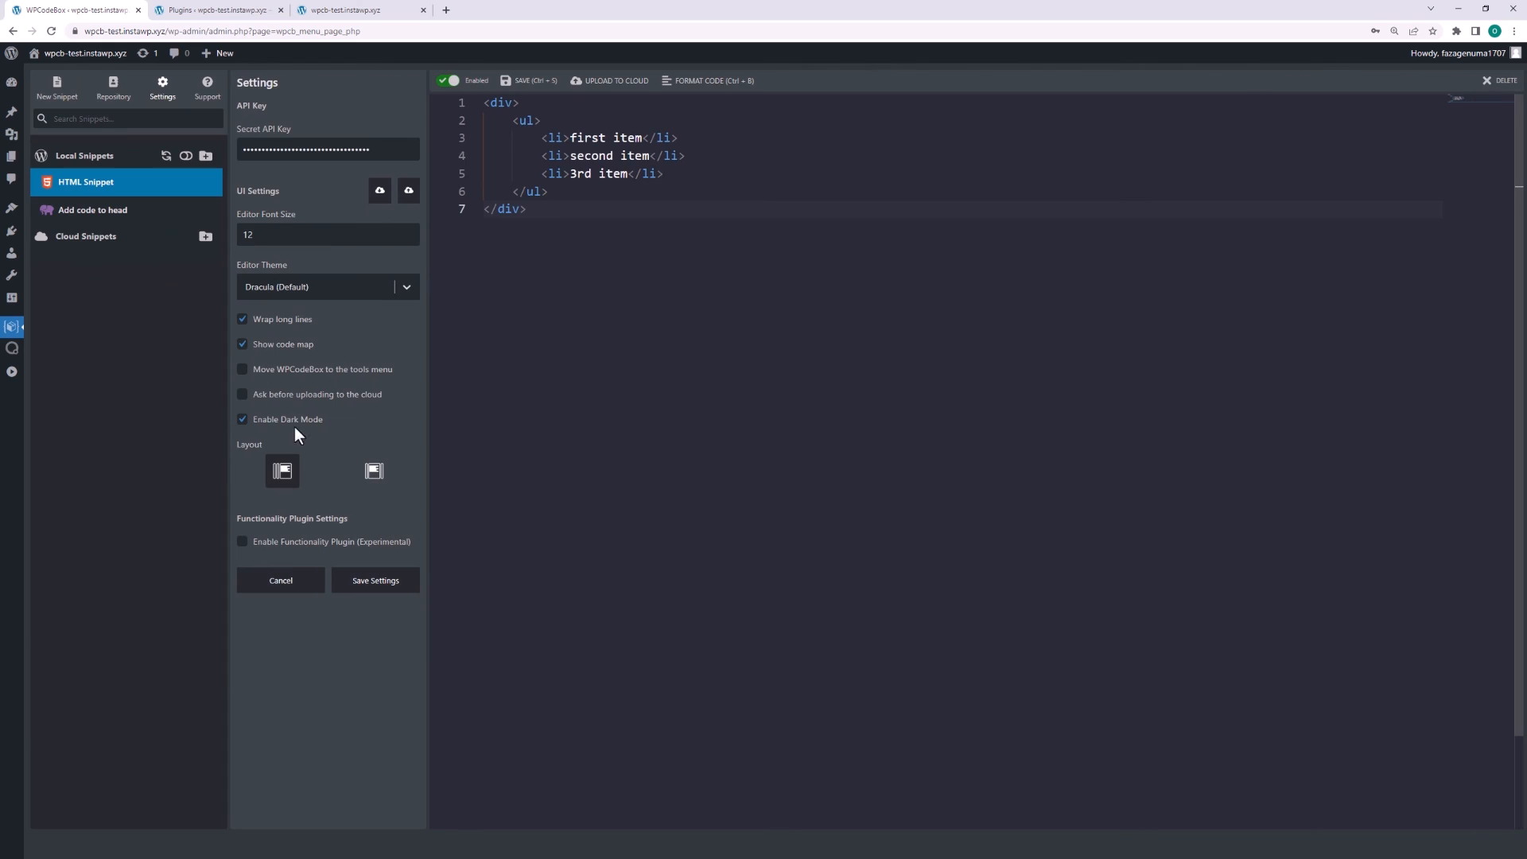
Restore the UI settings from the cloud and close the settings without saving
{"action": "left_click", "coordinate": [380, 191]}
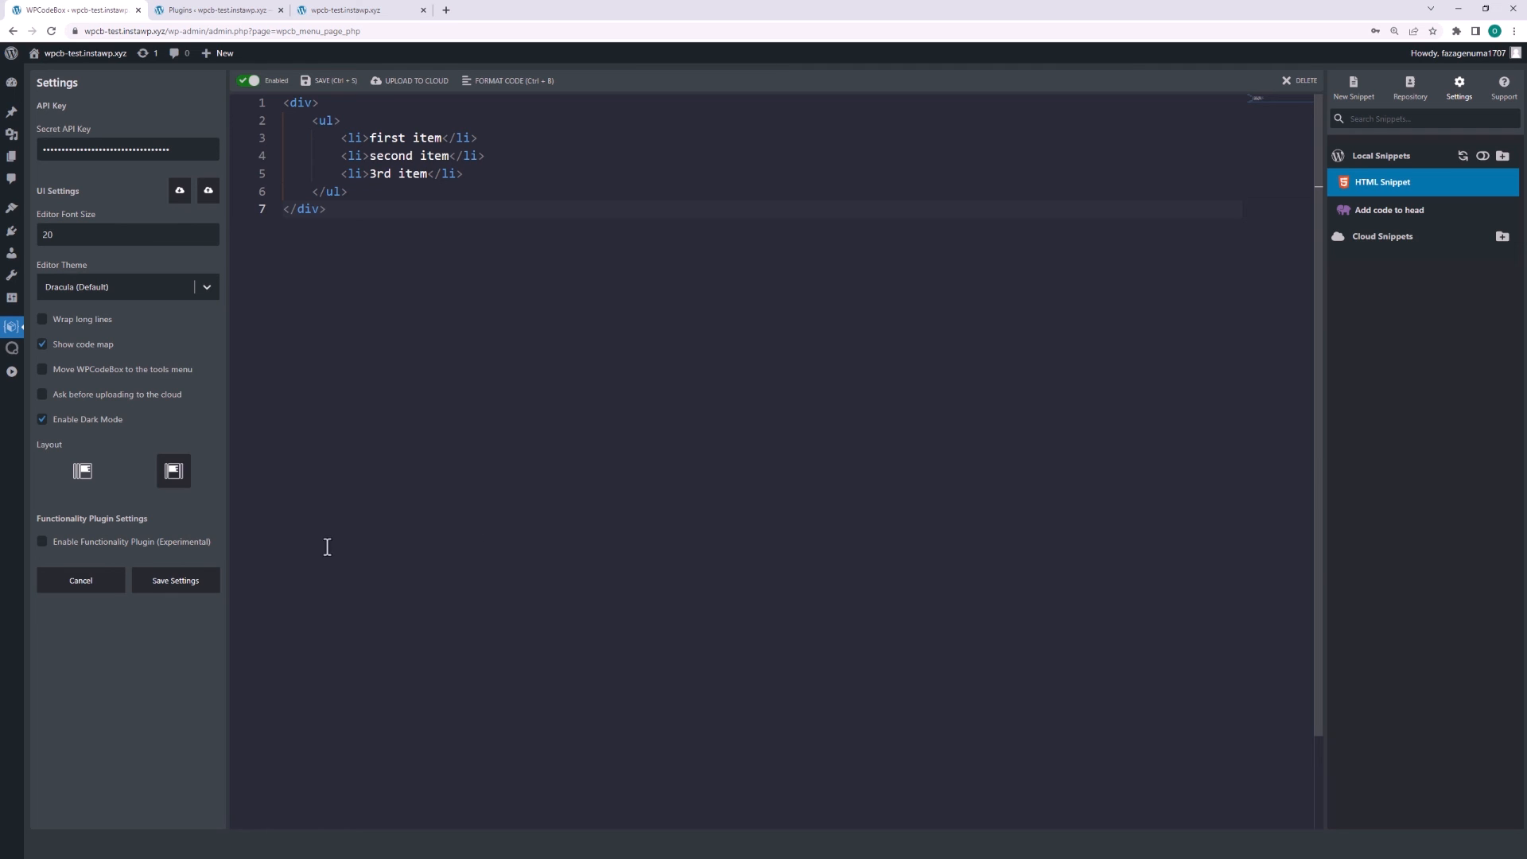
{"action": "left_click", "coordinate": [104, 583]}
Hide the snippet details pane and the snippet list around the code editor and show them again, twice
{"action": "left_click", "coordinate": [524, 617]}
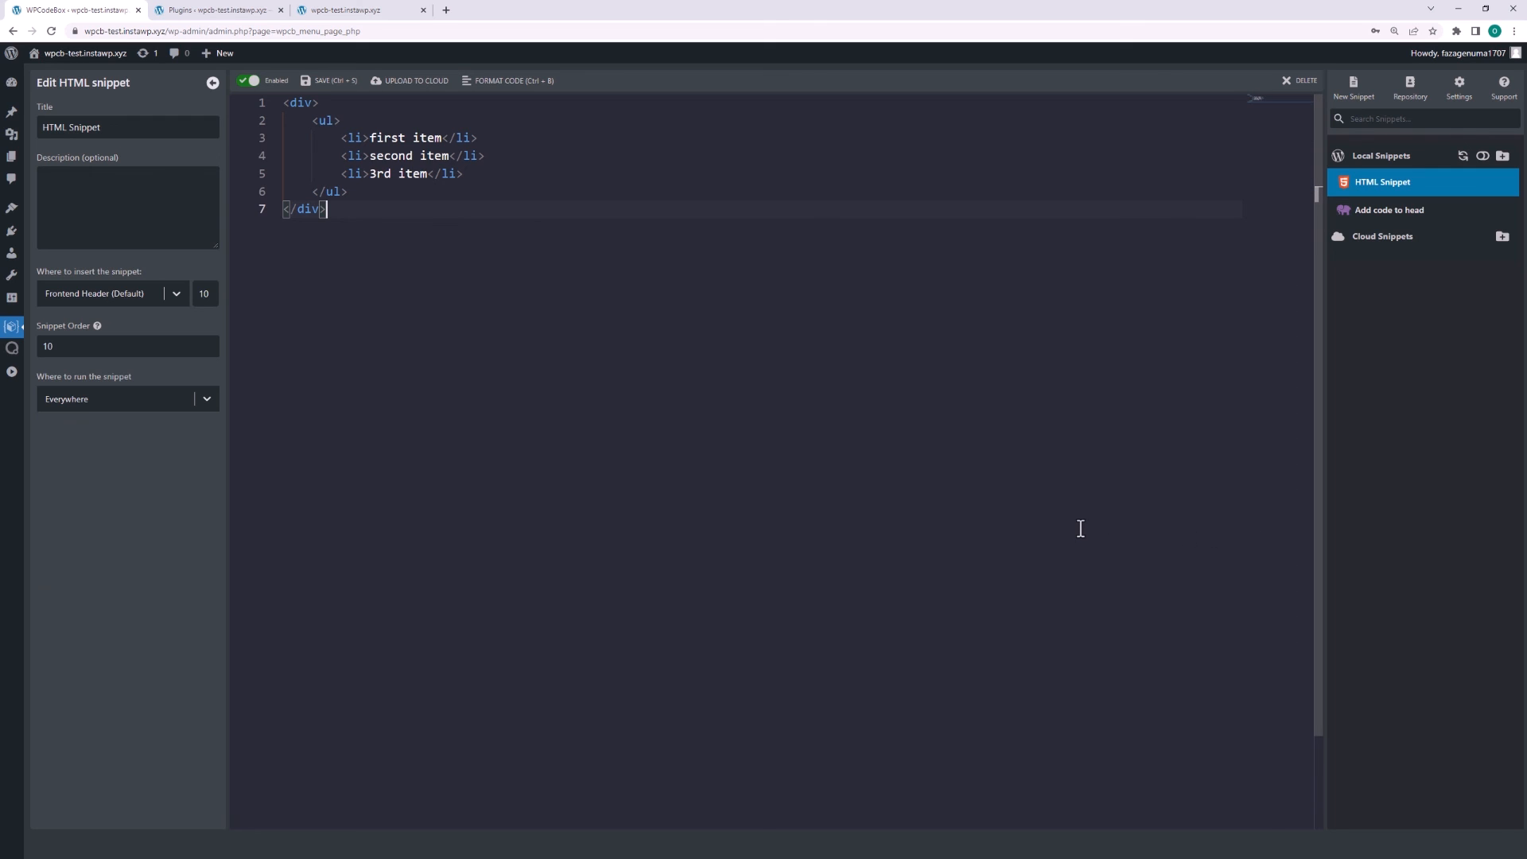
{"action": "key", "text": "ctrl+1"}
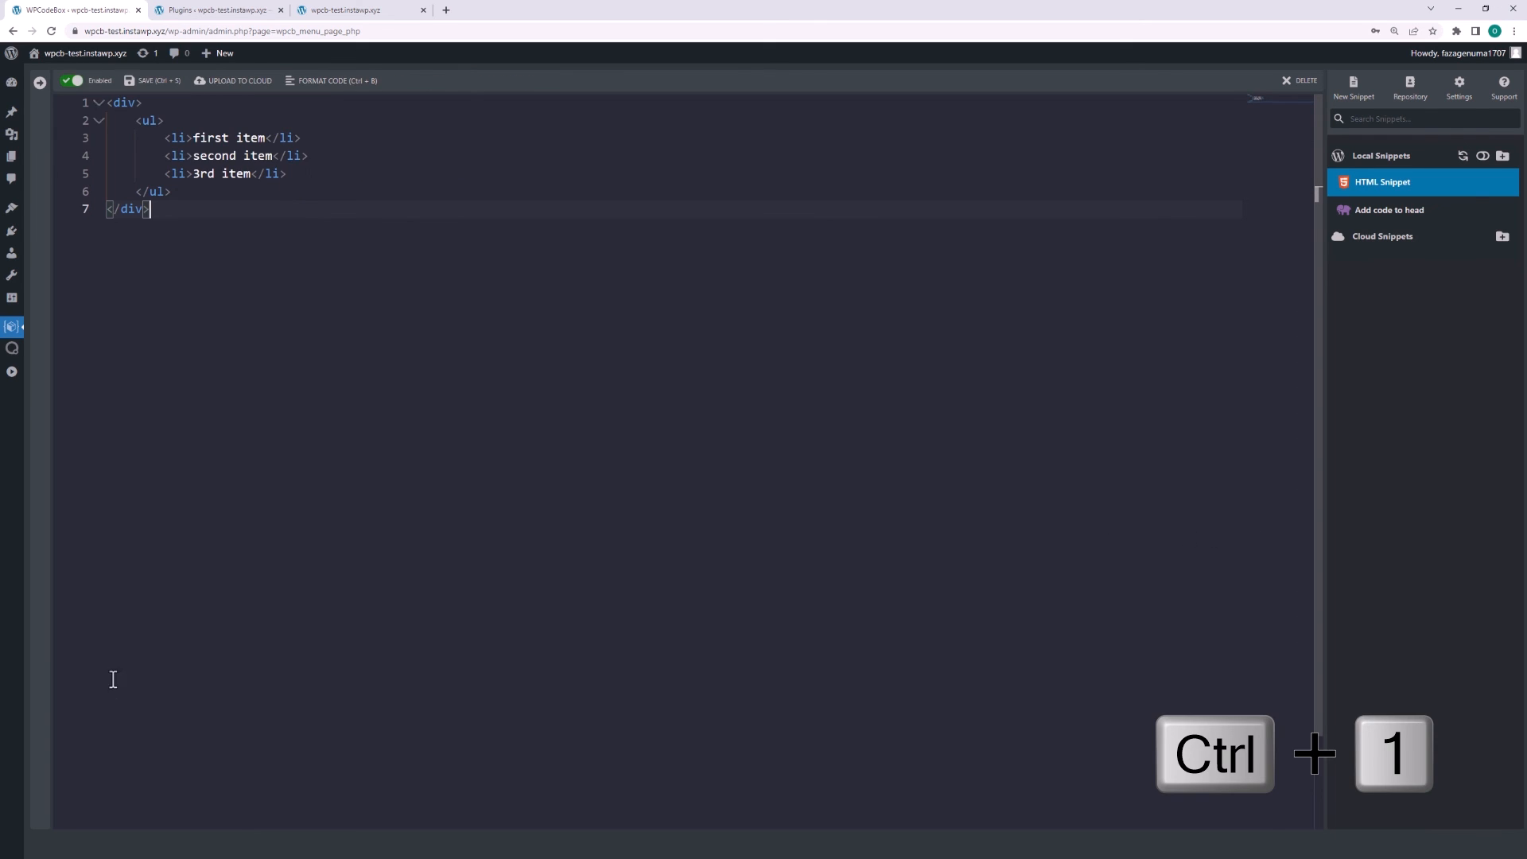
{"action": "key", "text": "ctrl+2"}
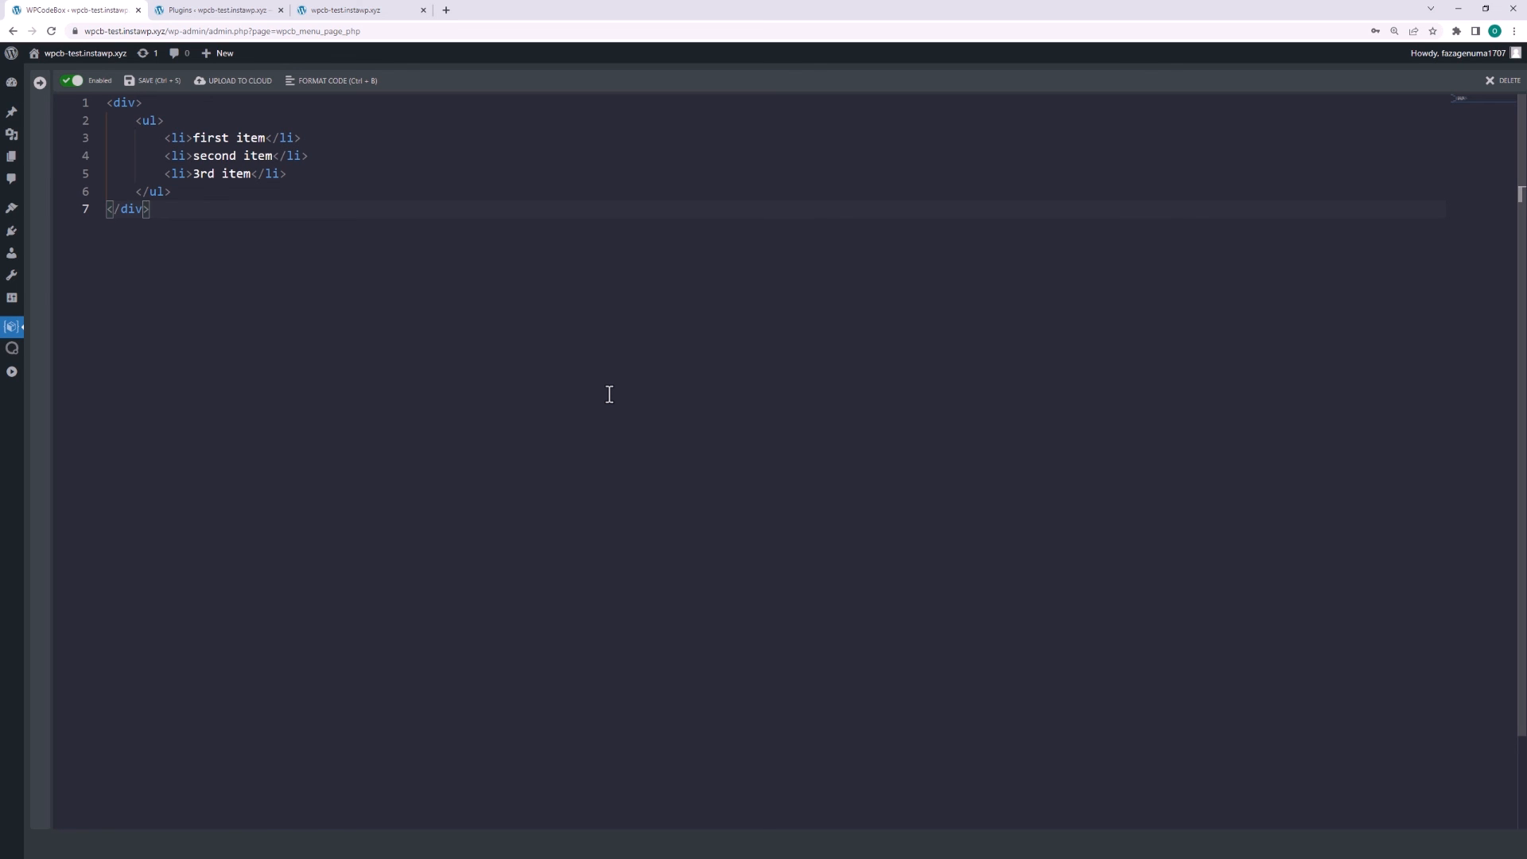
{"action": "key", "text": "ctrl+2"}
{"action": "key", "text": "ctrl+1"}
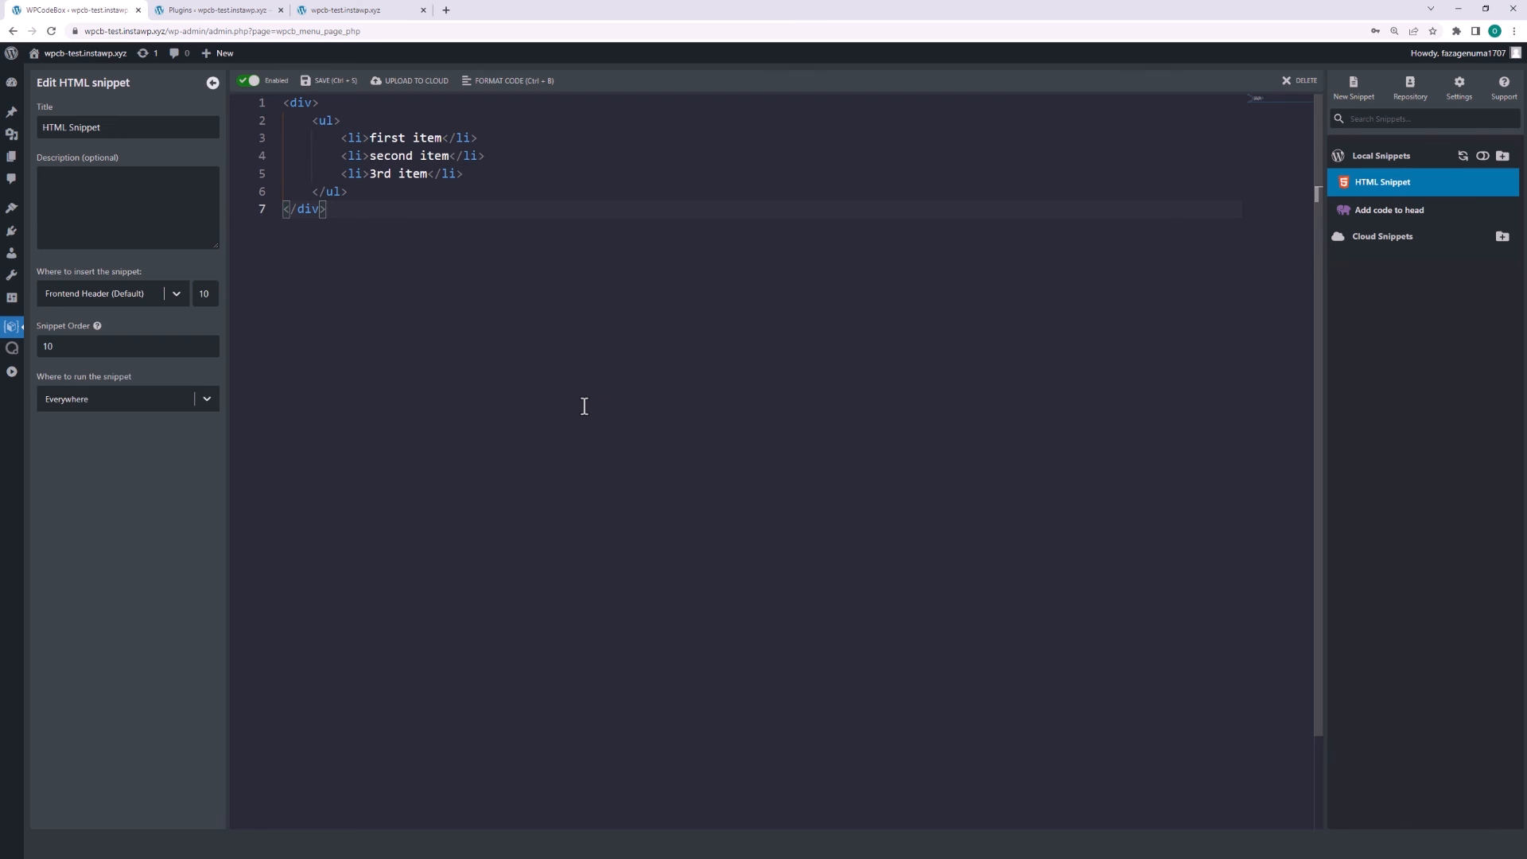
{"action": "key", "text": "ctrl+1"}
{"action": "key", "text": "ctrl+2"}
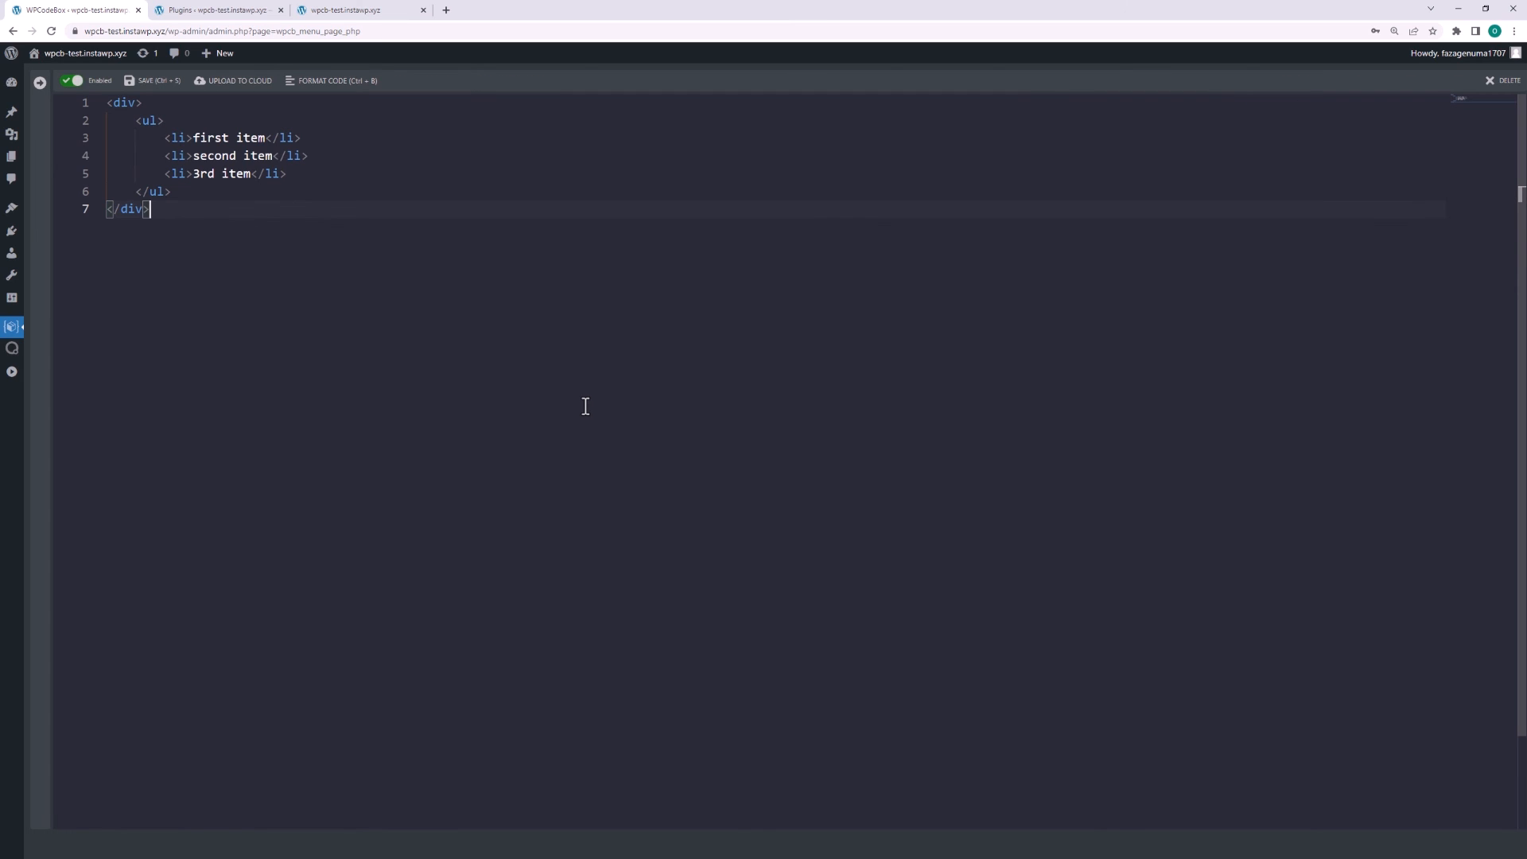
{"action": "key", "text": "ctrl+2"}
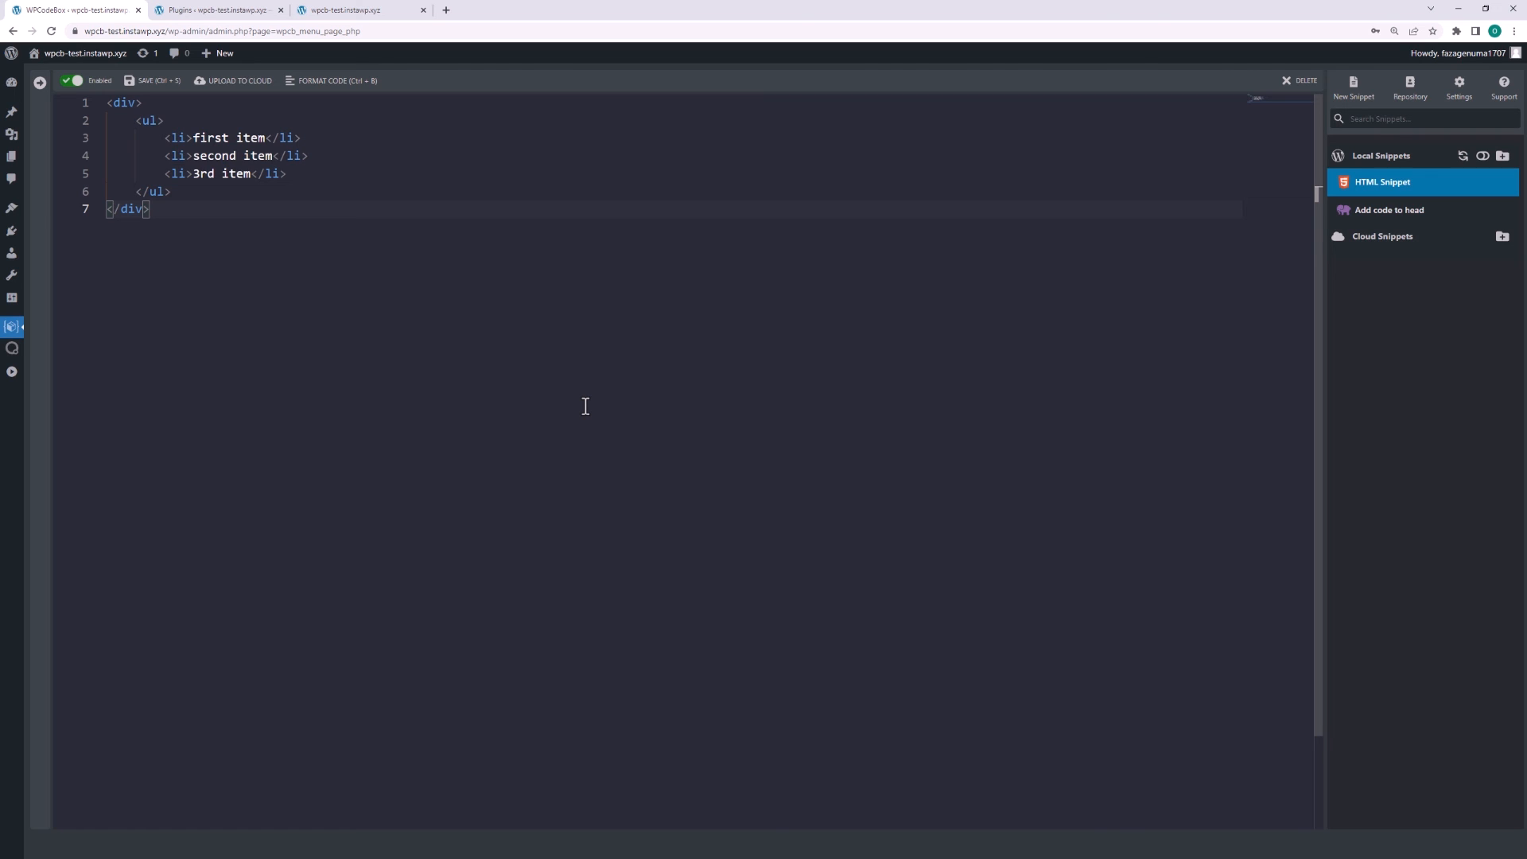
{"action": "key", "text": "ctrl+1"}
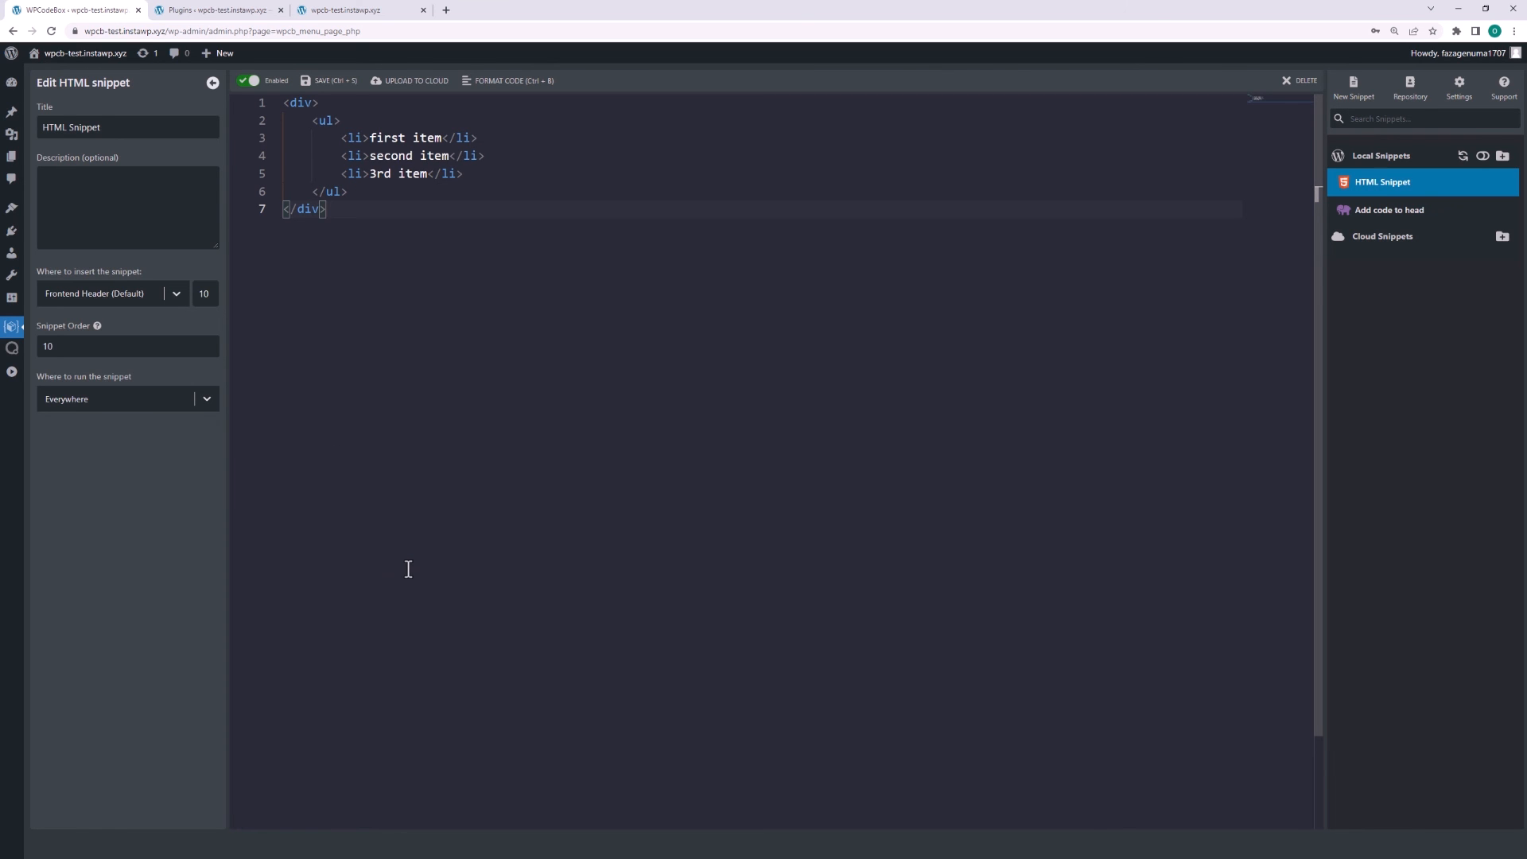